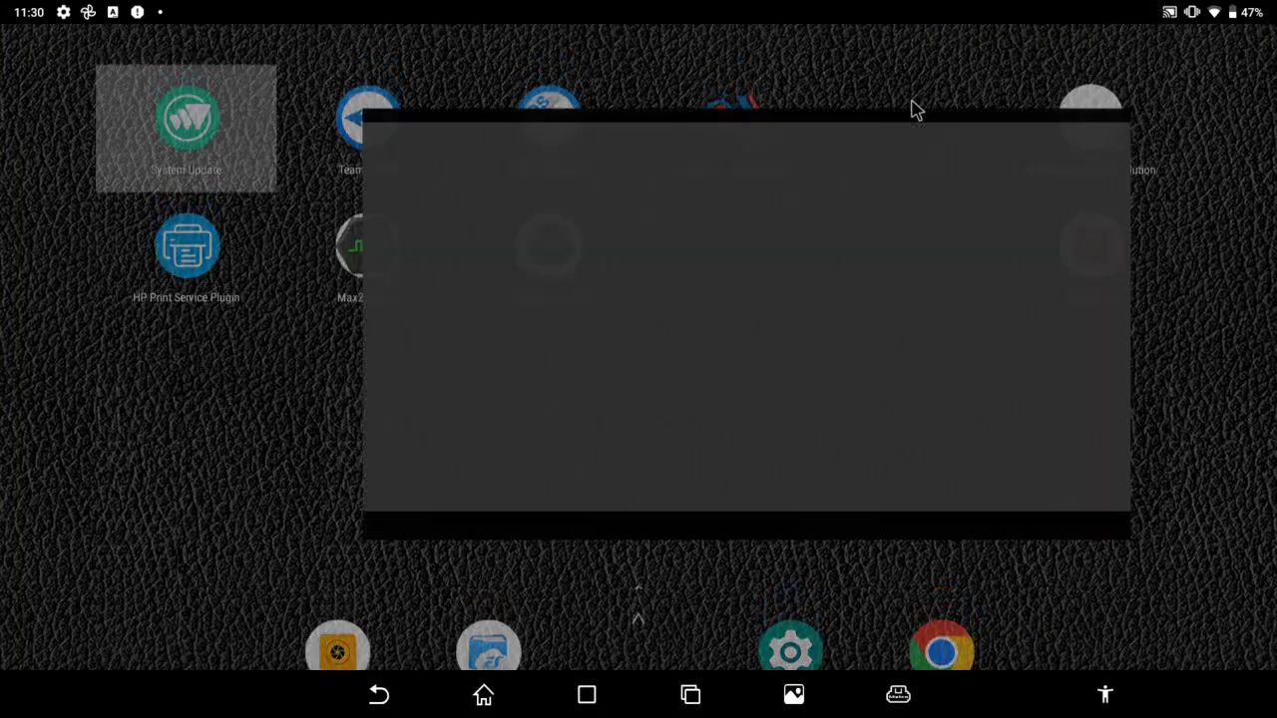
- Launch the Maximus 4.0 diagnostic app and open the DEMO entry from the list of automotive makes
left_click(655, 539)
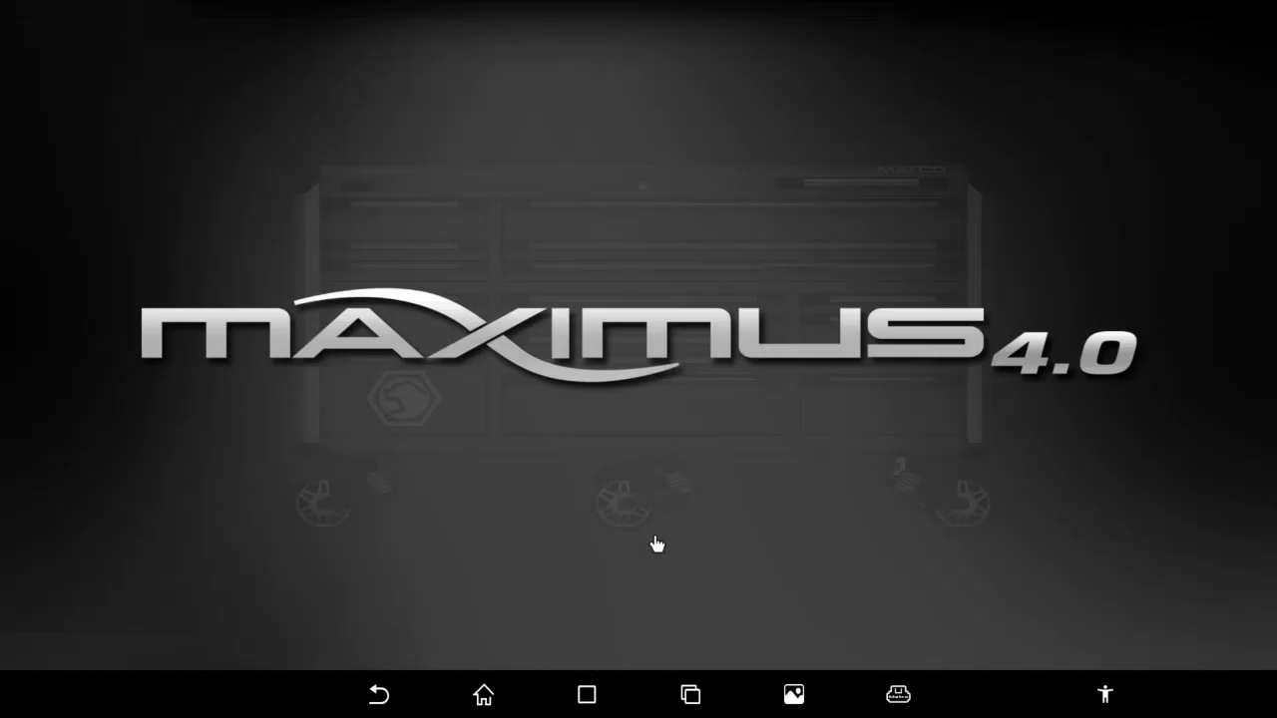
scroll(654, 538, "down", 8)
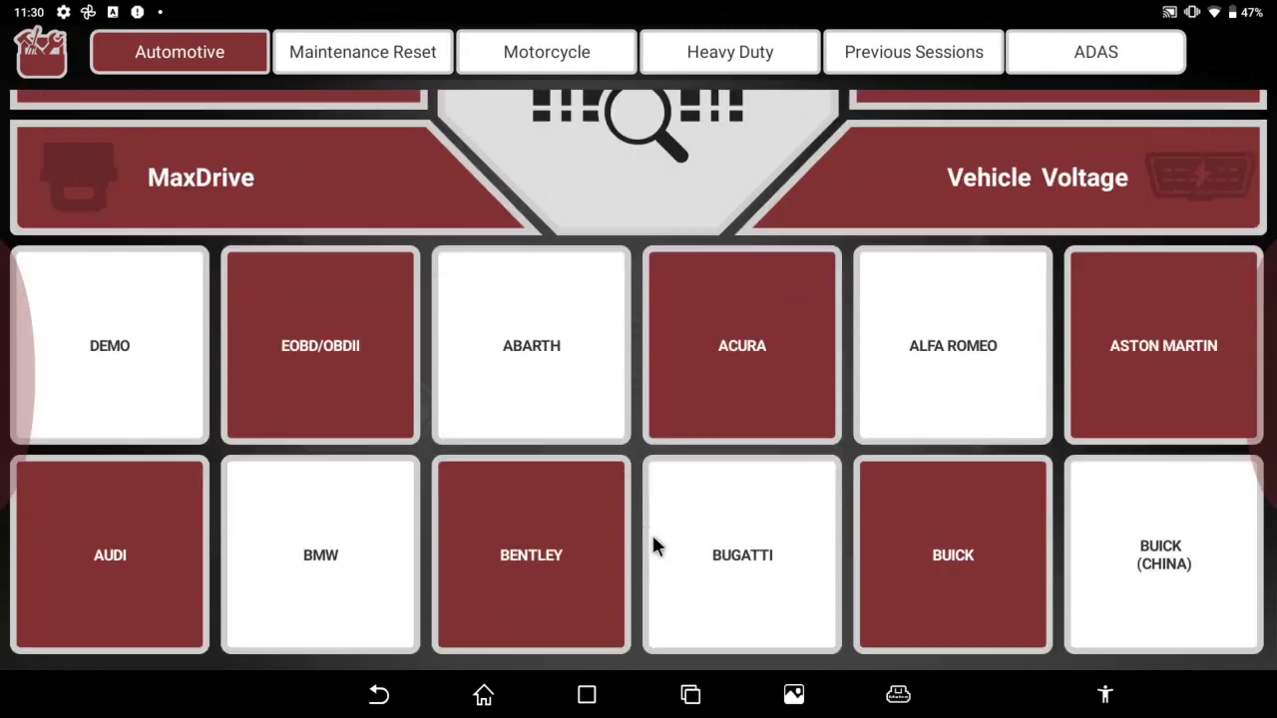
scroll(653, 544, "down", 10)
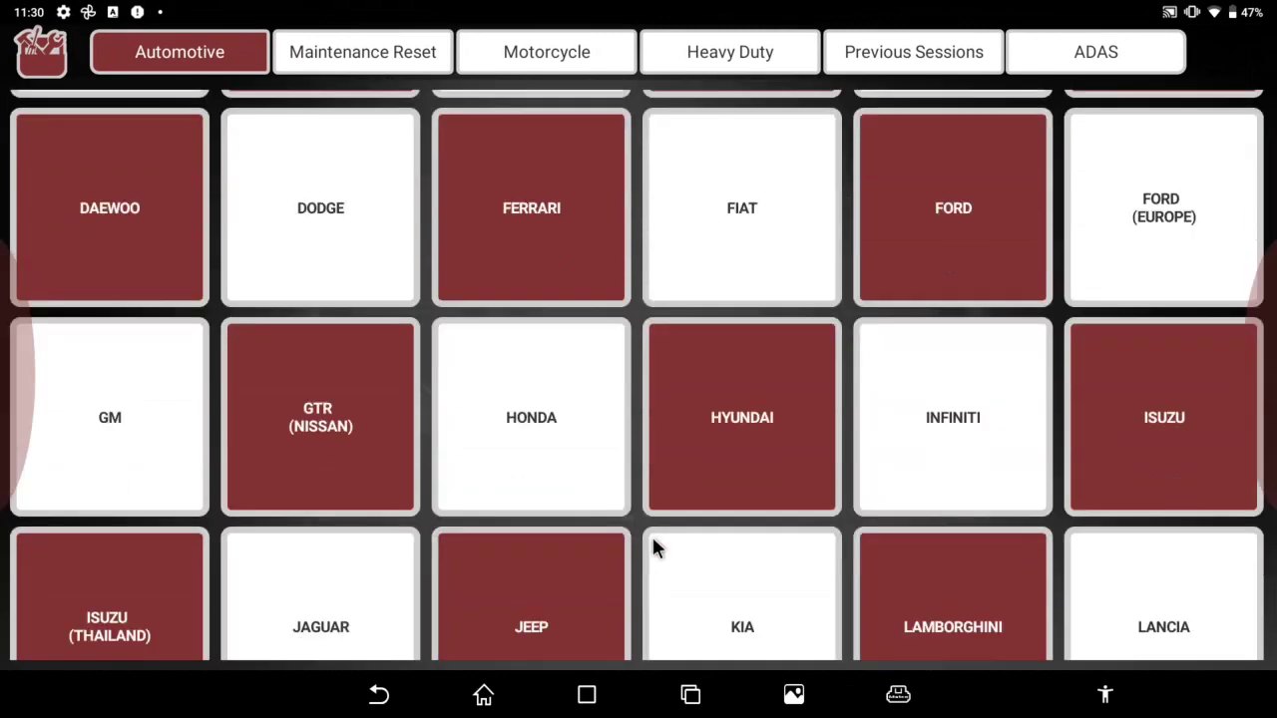
scroll(653, 543, "down", 8)
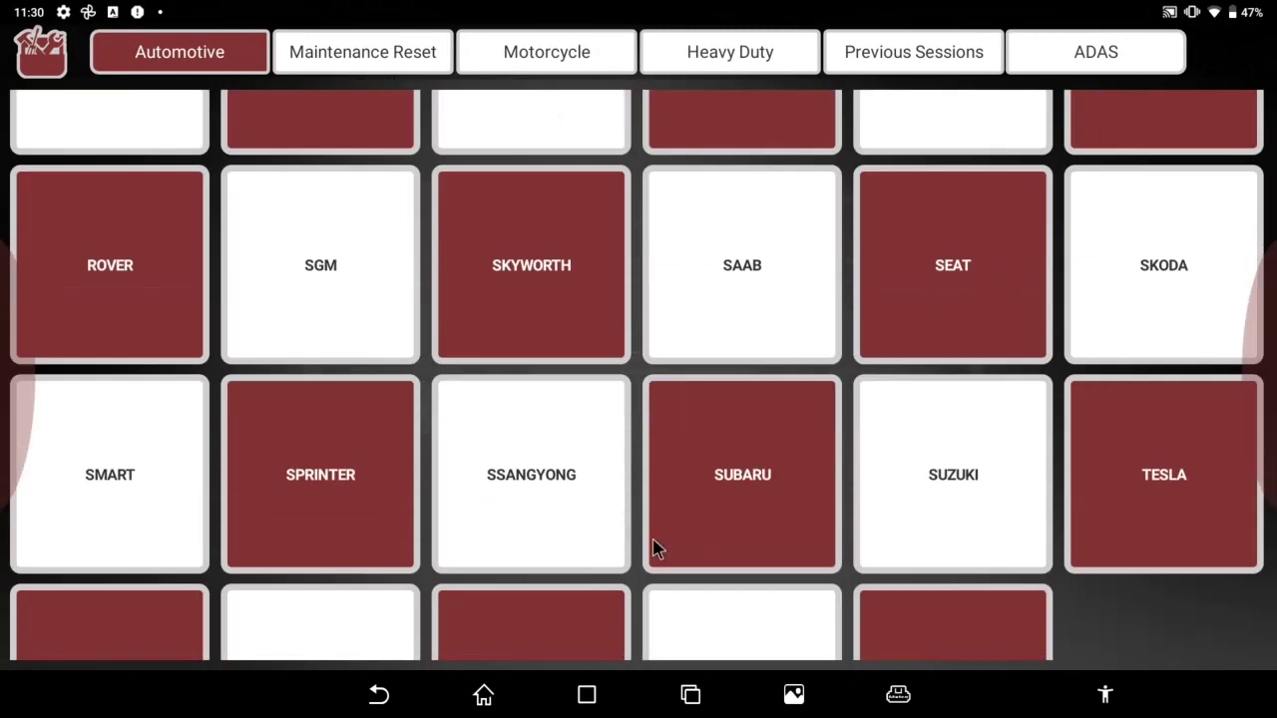
scroll(653, 544, "up", 10)
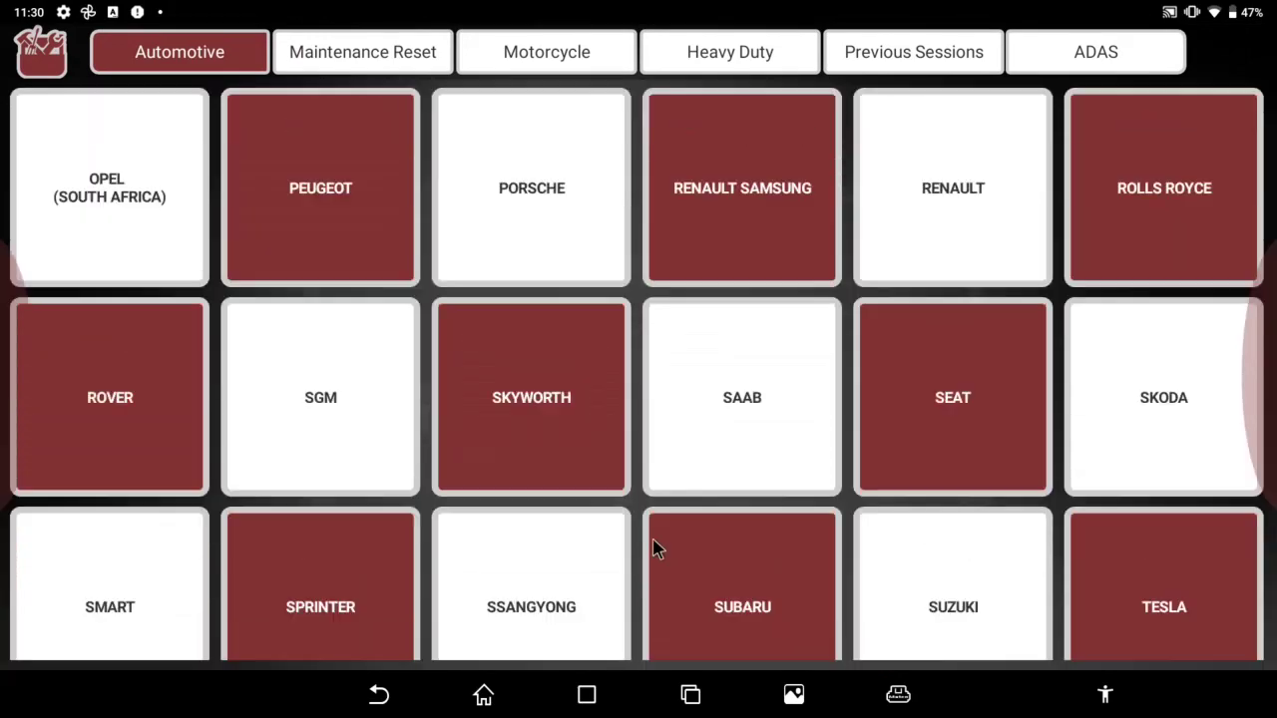
scroll(654, 543, "up", 10)
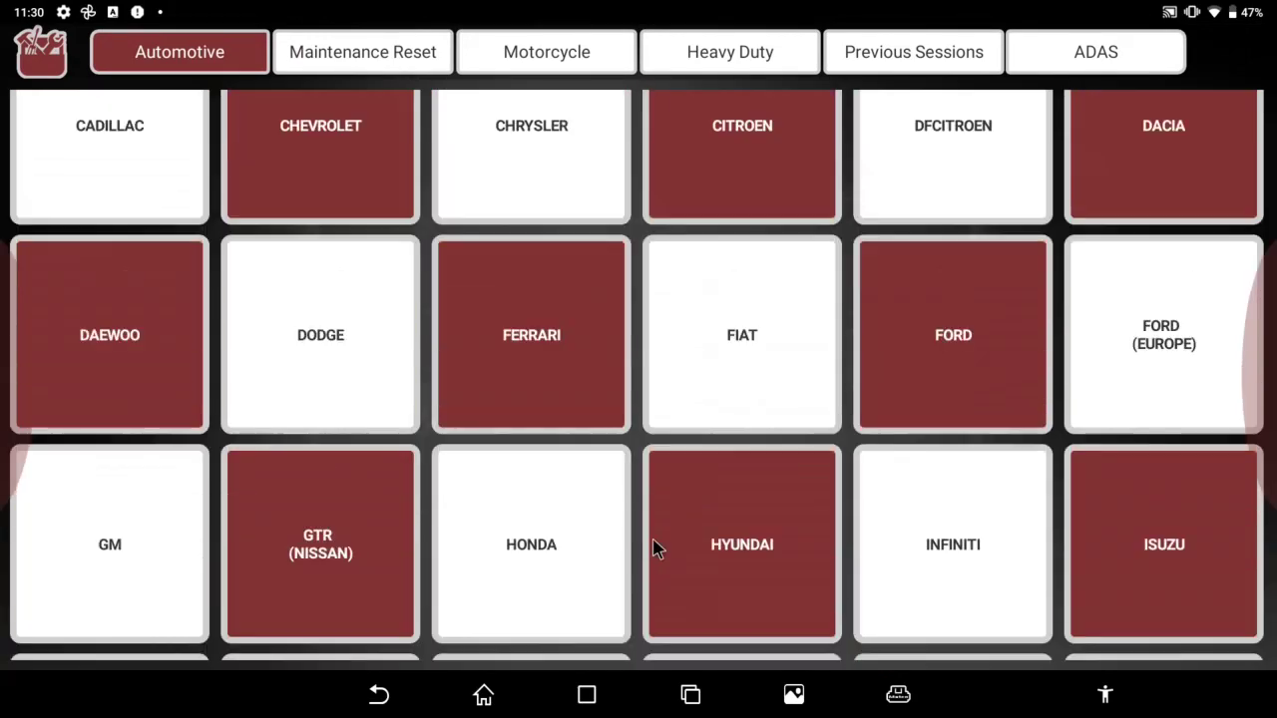
scroll(654, 544, "up", 5)
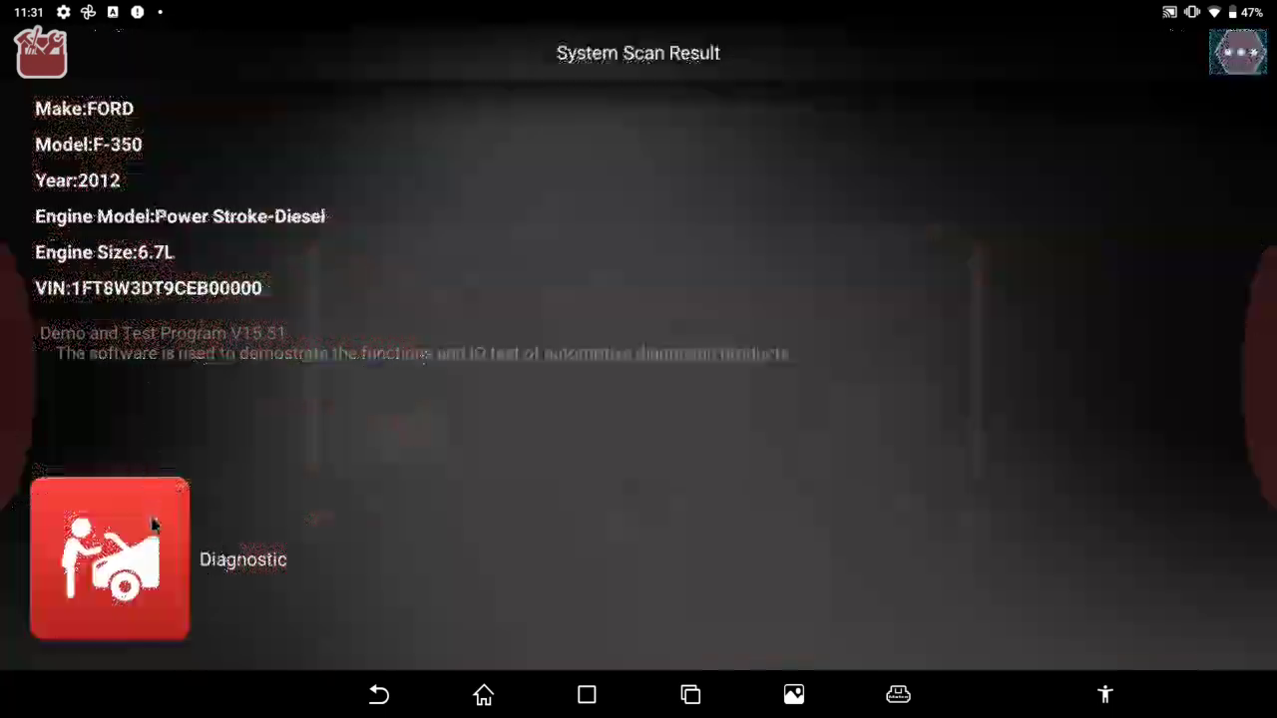
- Enter diagnostics for the demo 2012 Ford F-350, run the Health Report scan and open its report information form
left_click(155, 529)
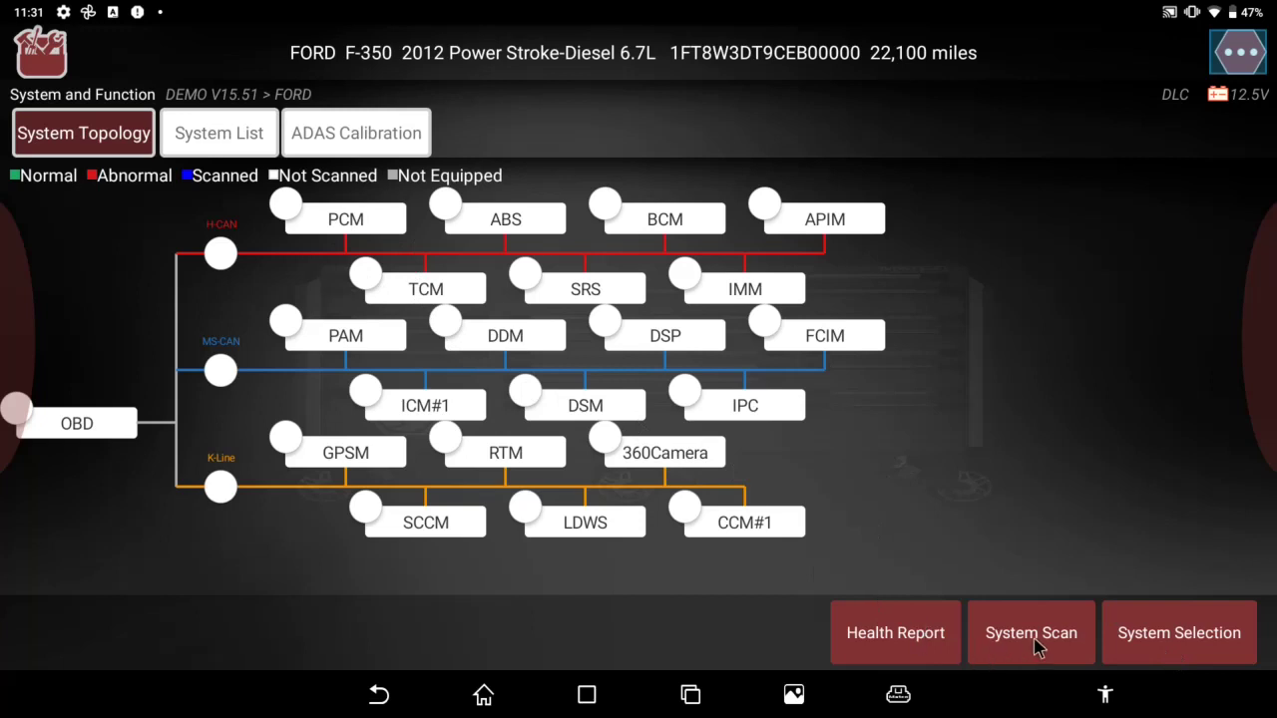
left_click(903, 656)
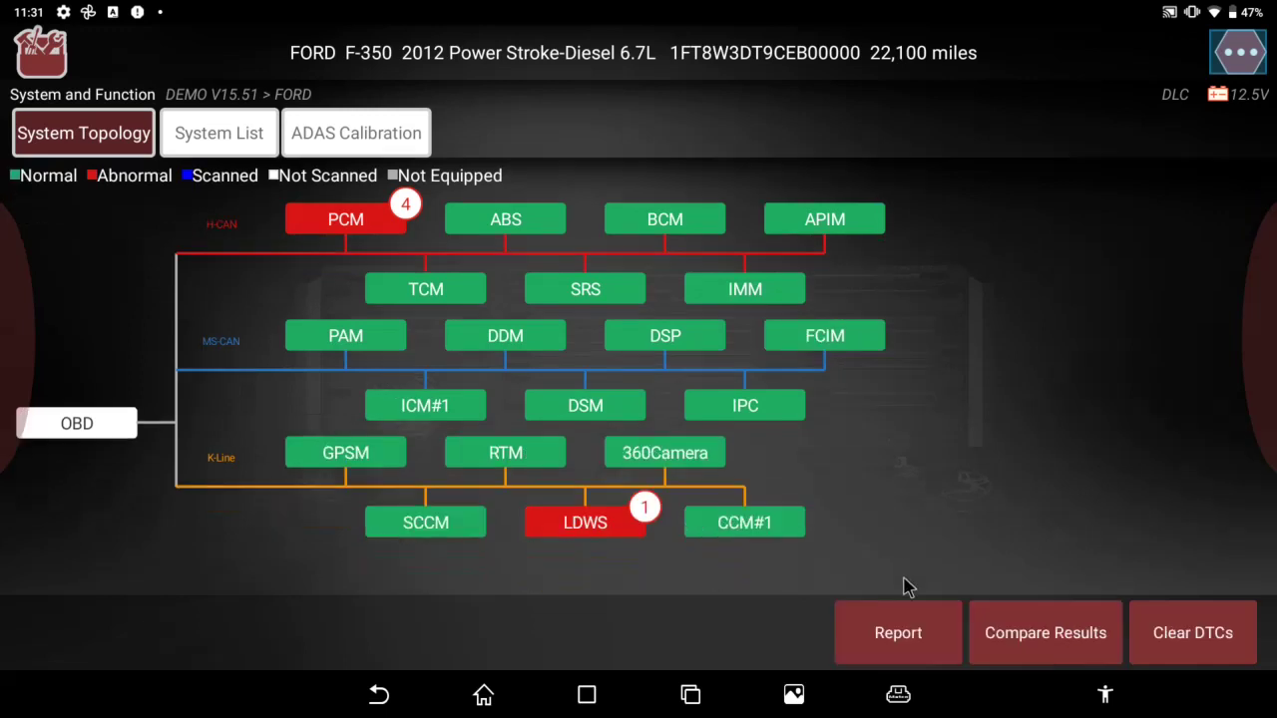
left_click(899, 635)
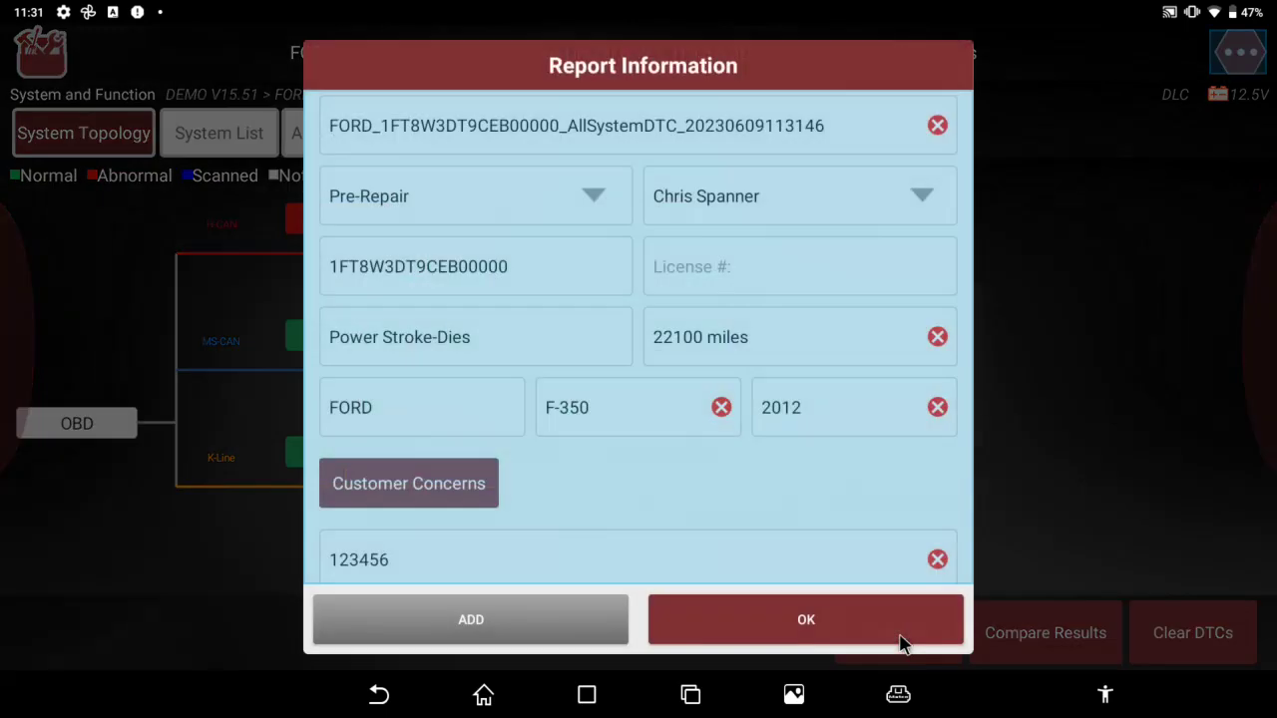
- Fill in the vehicle's license number in the pre-repair report information
left_click(738, 274)
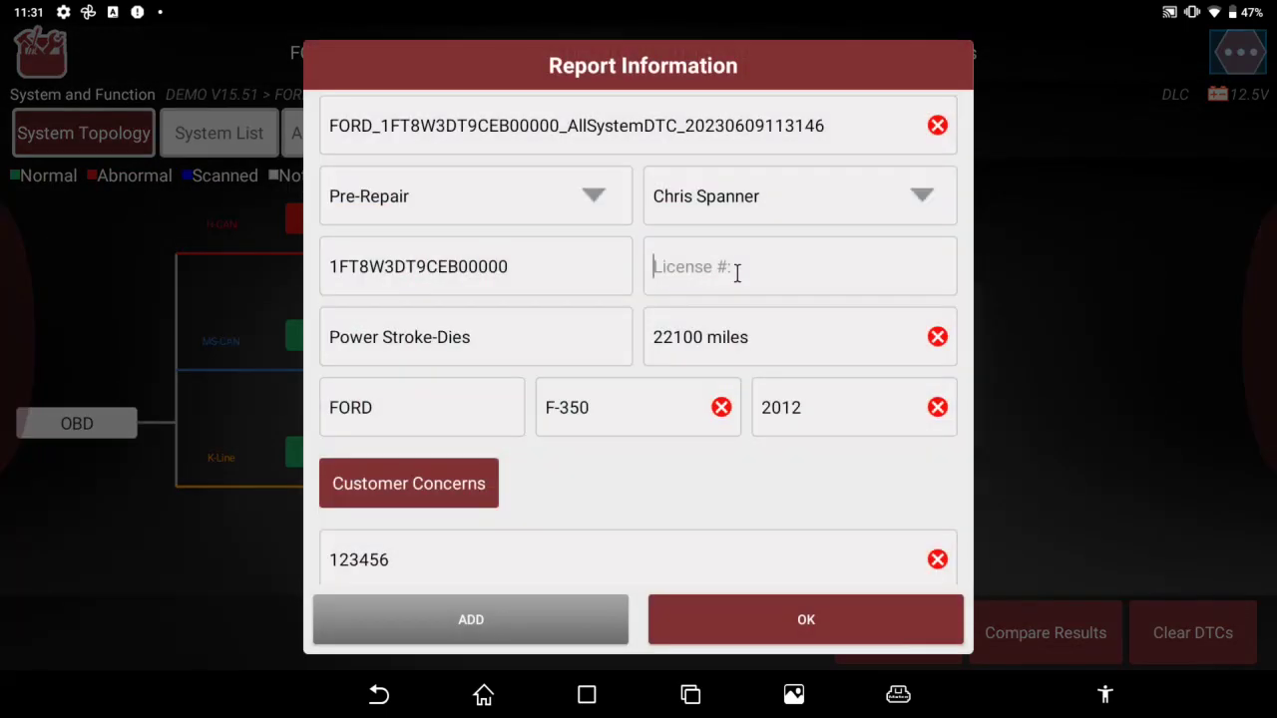
type("123")
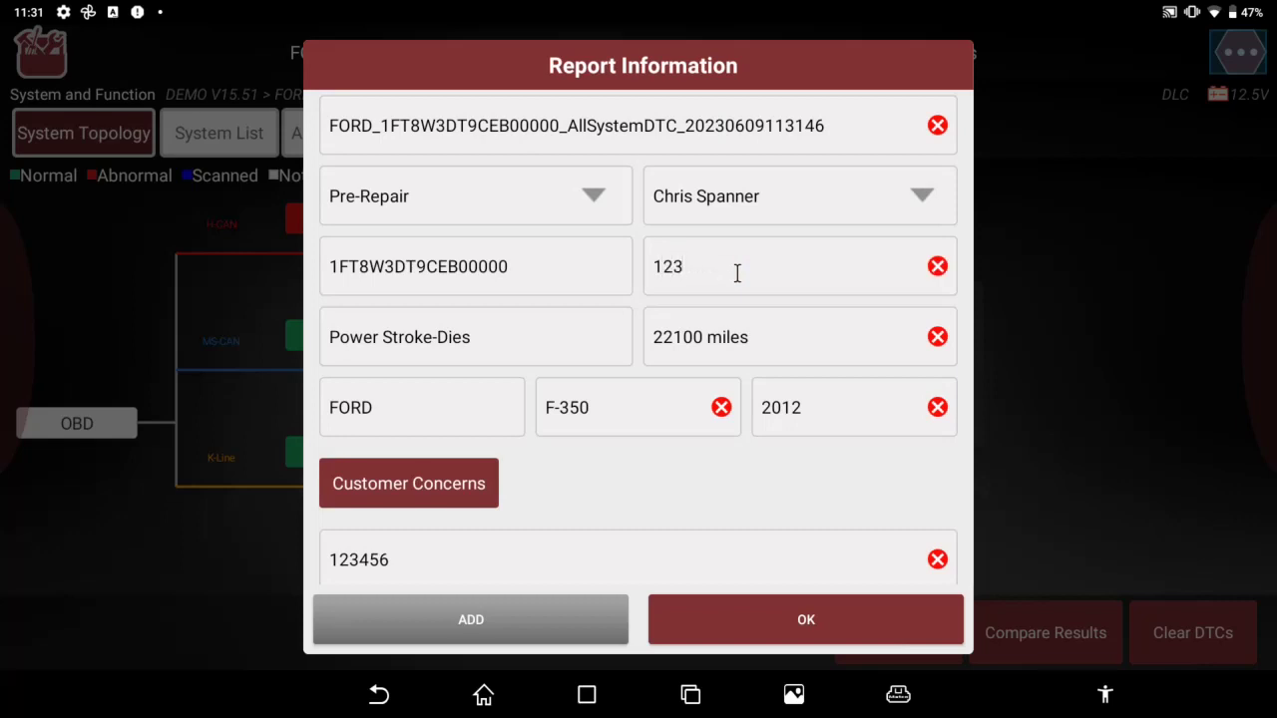
type("ABC")
- Record the customer concerns "Lights on the dashboard" under Sight and "Squeak" under Hear
scroll(539, 489, "down", 1)
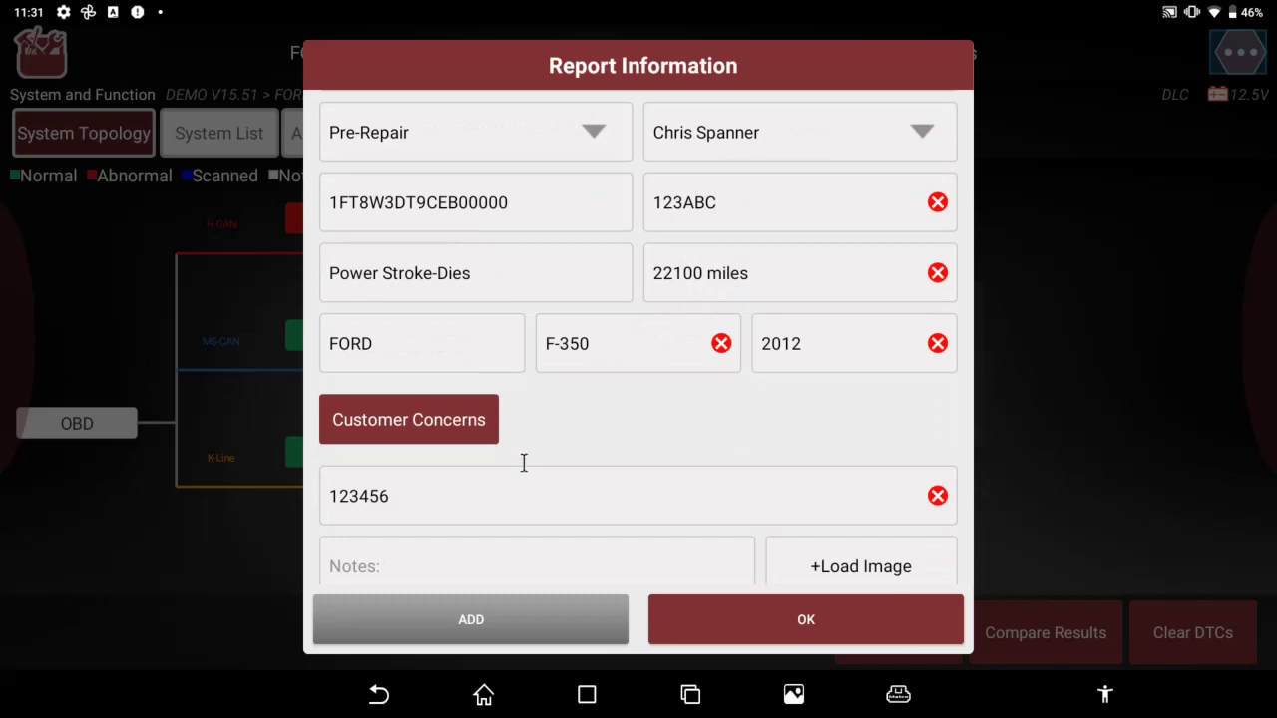
left_click(446, 431)
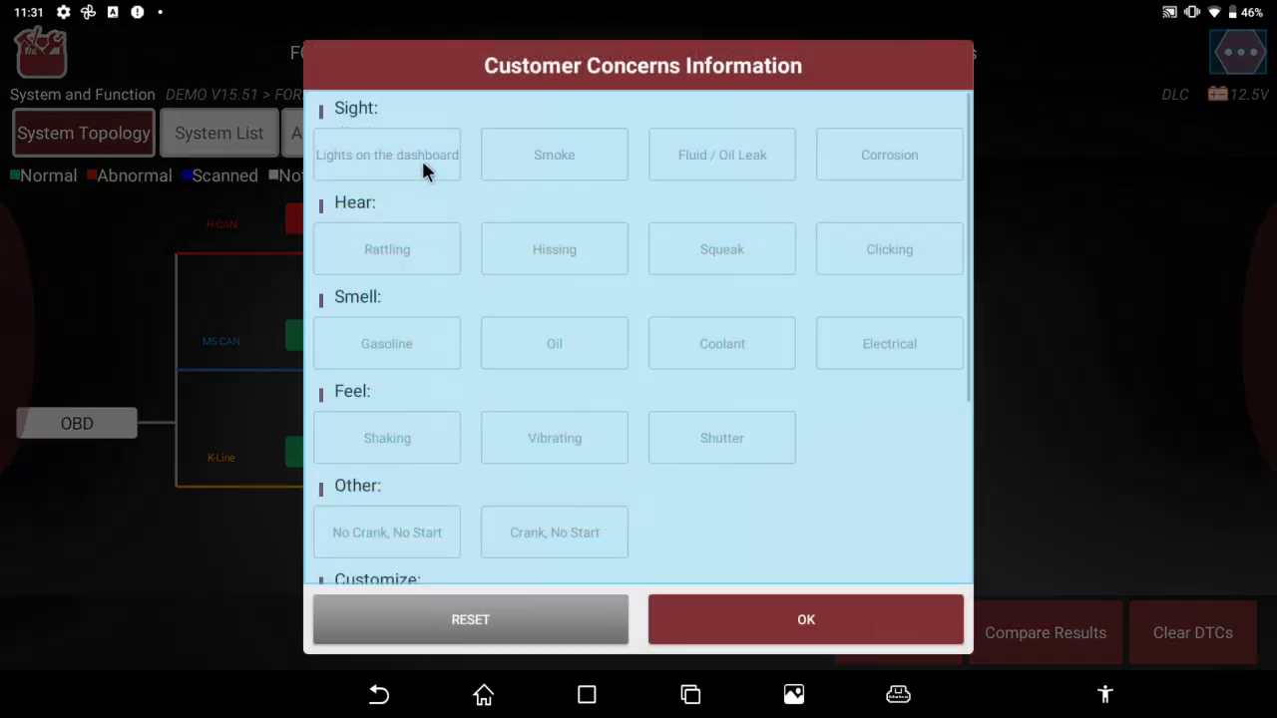
left_click(380, 165)
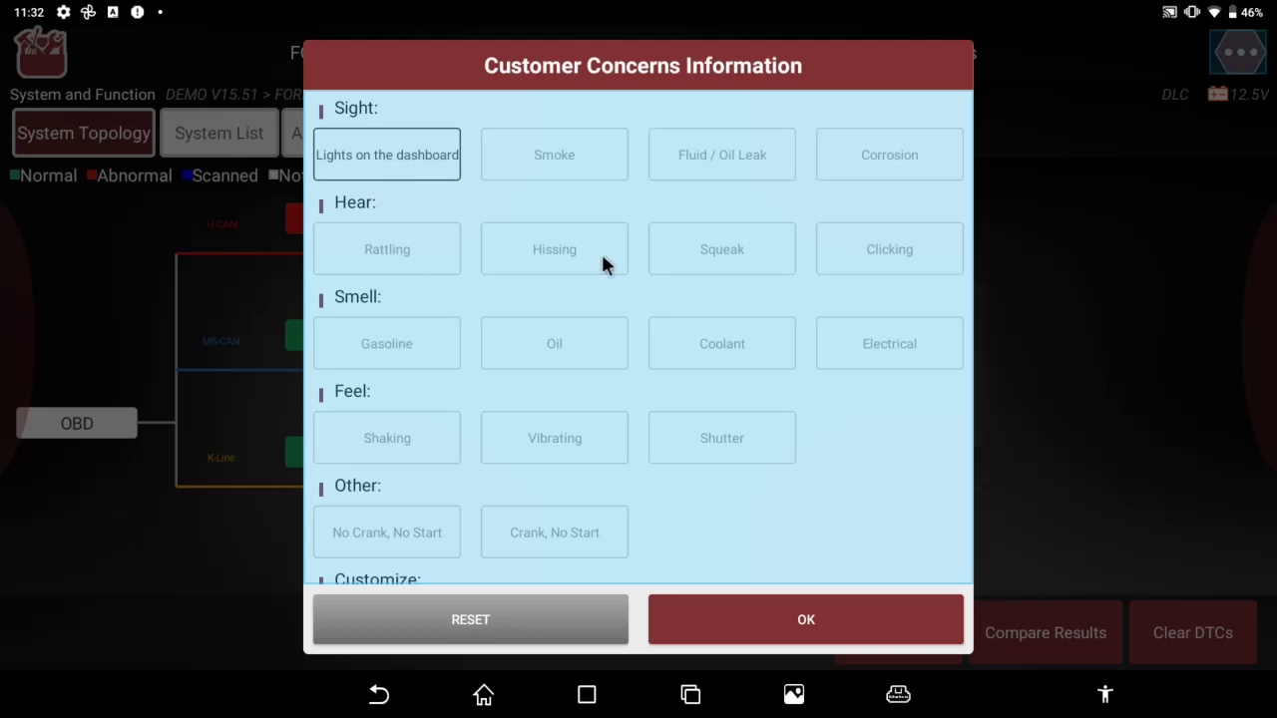
left_click(693, 245)
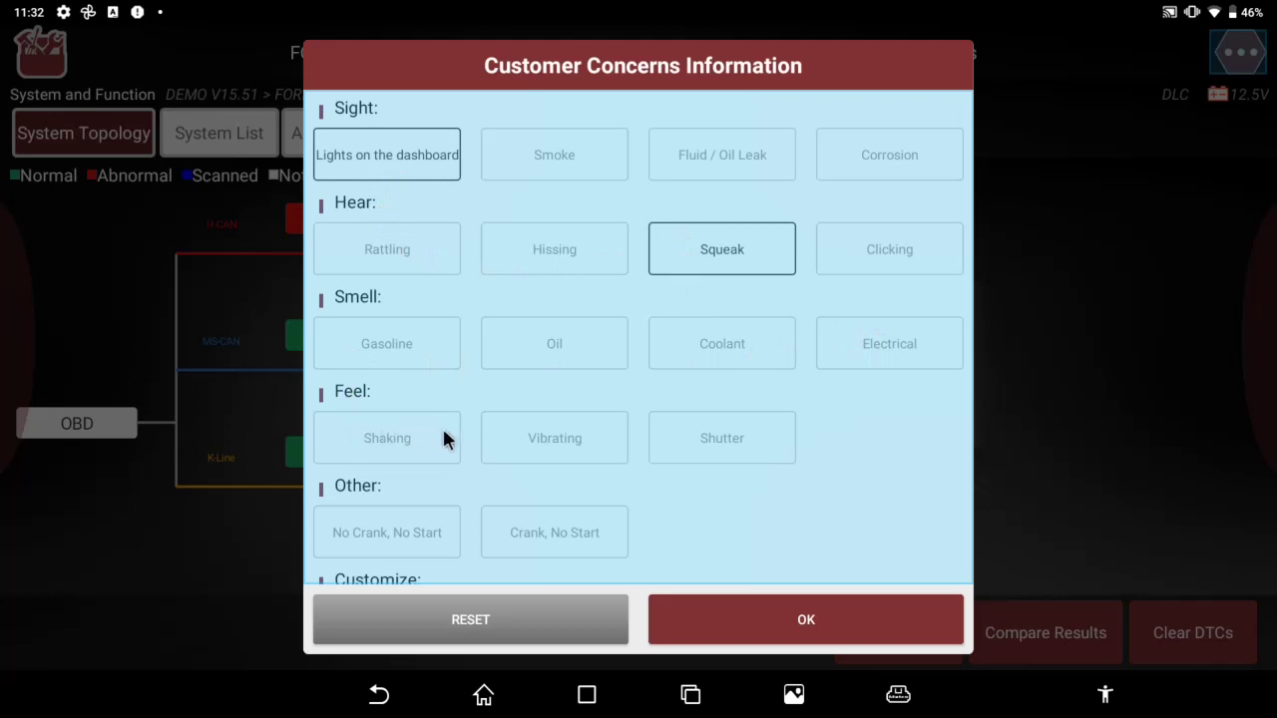
scroll(560, 533, "down", 3)
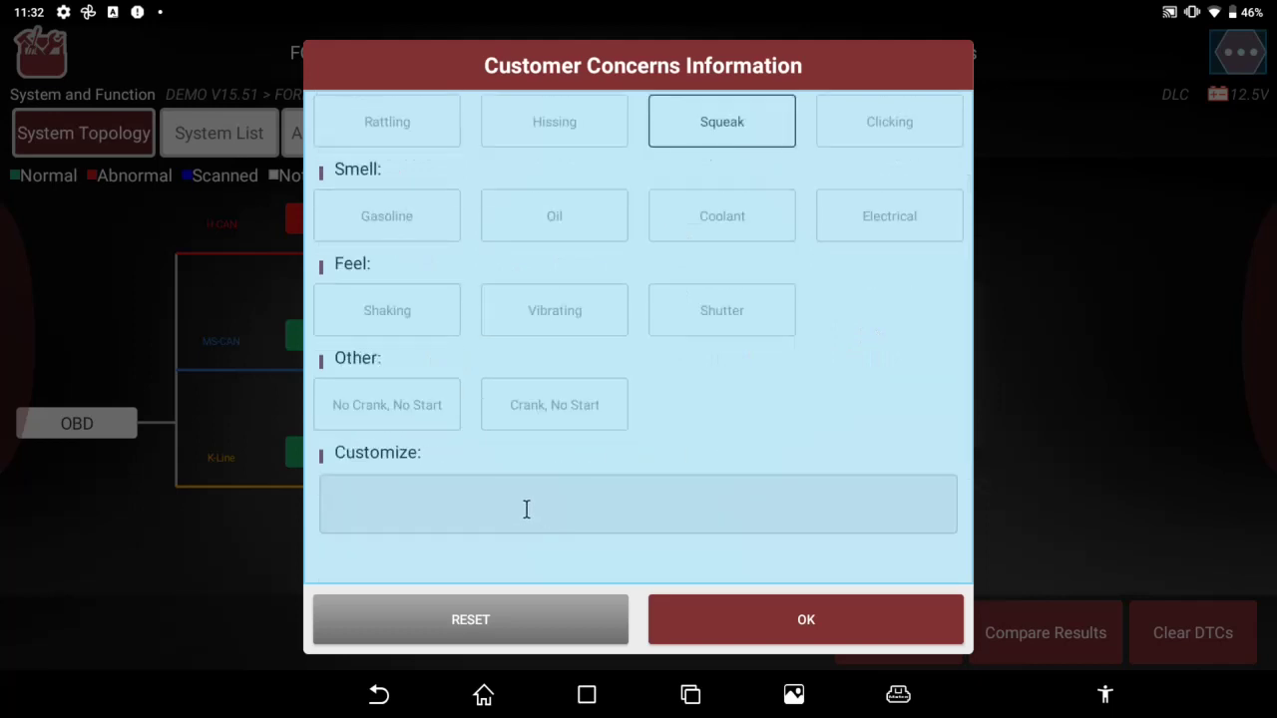
left_click(525, 510)
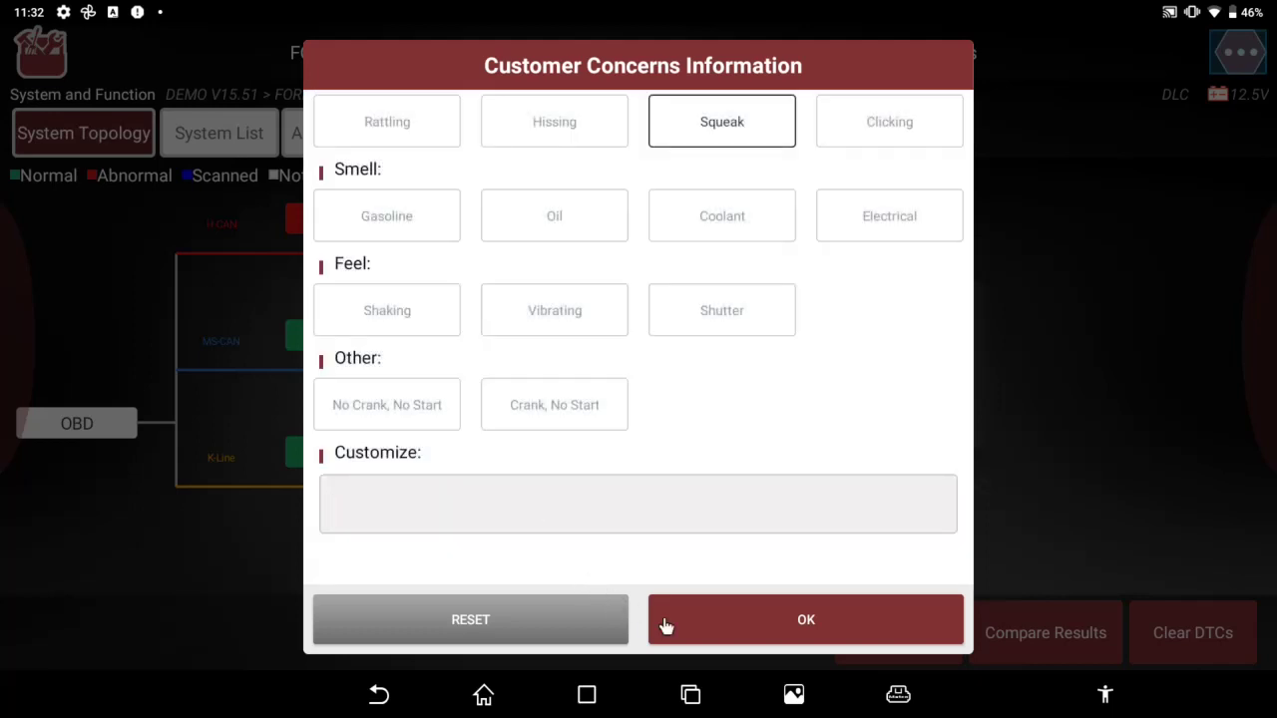
left_click(702, 620)
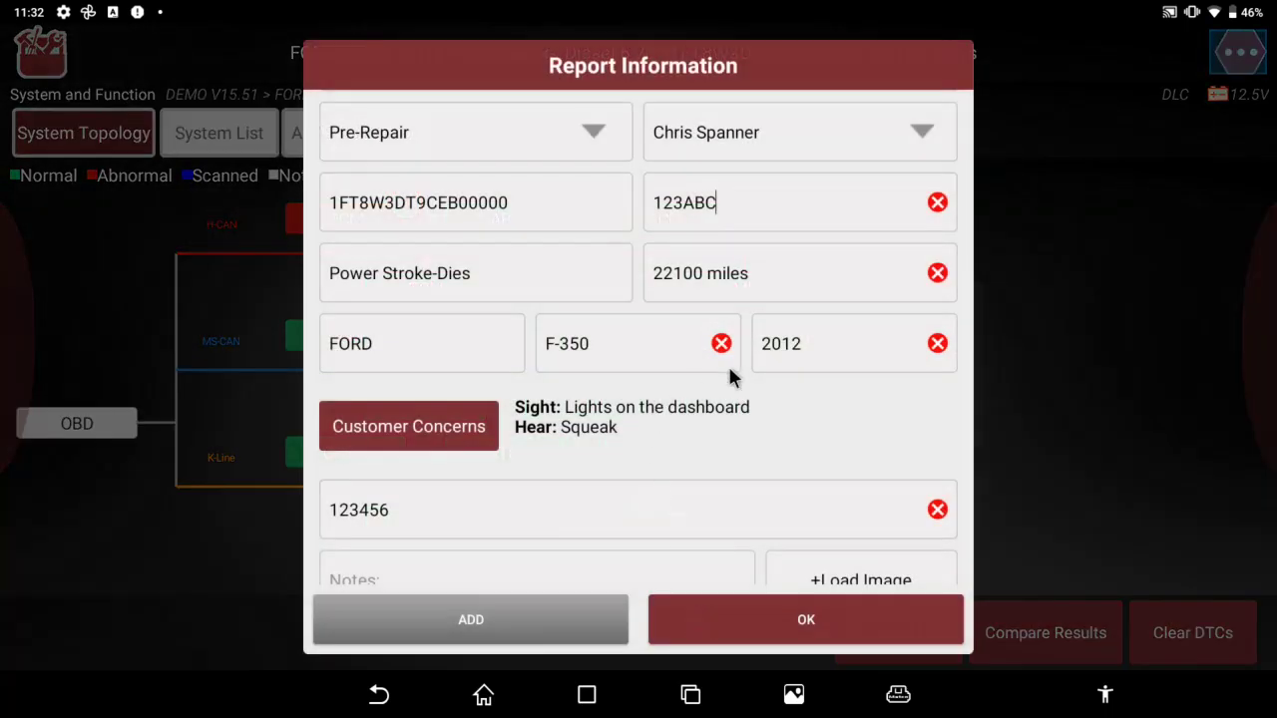
- Enter "Runs Rough / Dent RR qtr panel" as the report's notes
left_click(461, 493)
scroll(504, 434, "down", 2)
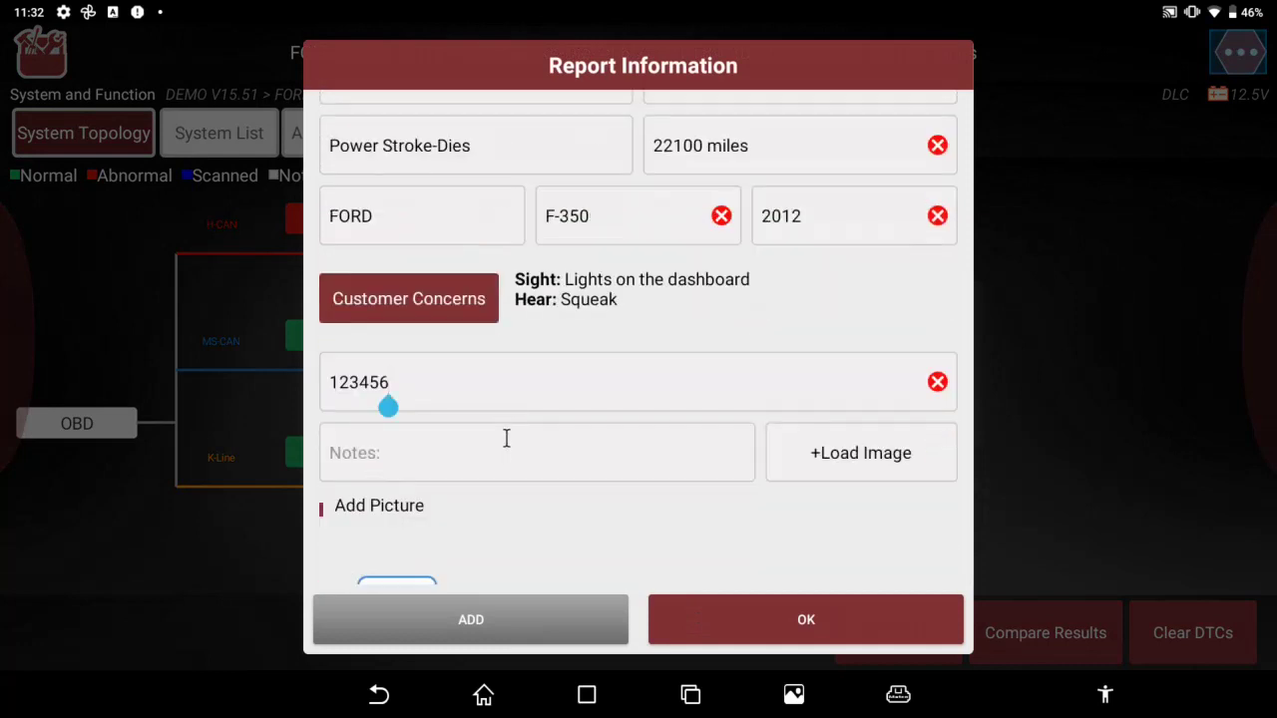
left_click(507, 455)
type("Runs Rough / De")
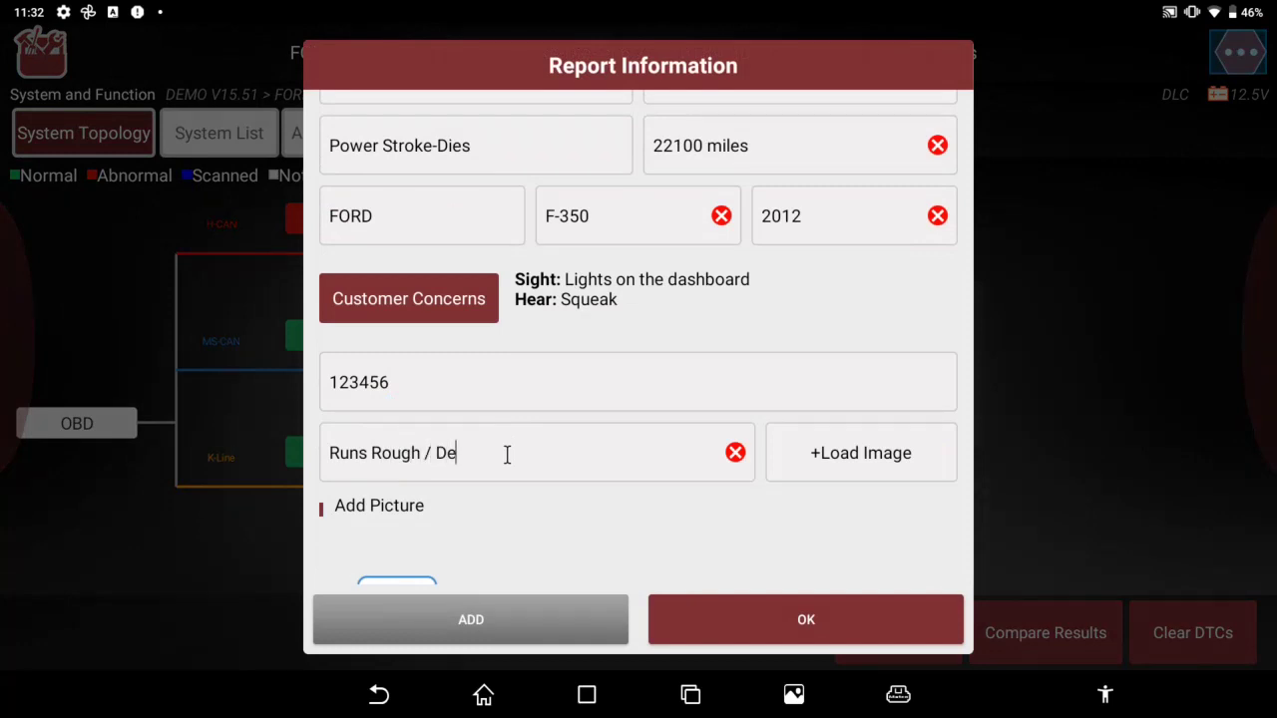
type("nt RR qtr panel")
- Load an existing screenshot of the white Ford truck as the report's vehicle image, adjusting the crop before accepting it
left_click(843, 461)
left_click(838, 465)
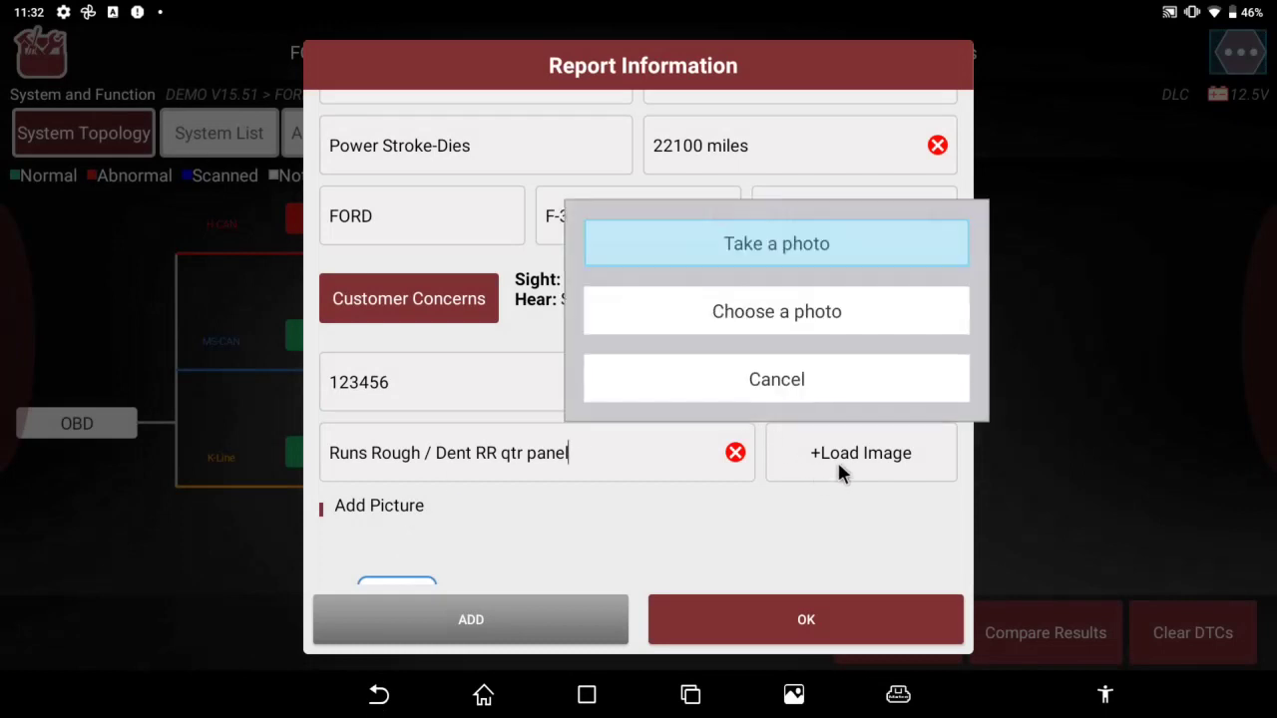
left_click(843, 306)
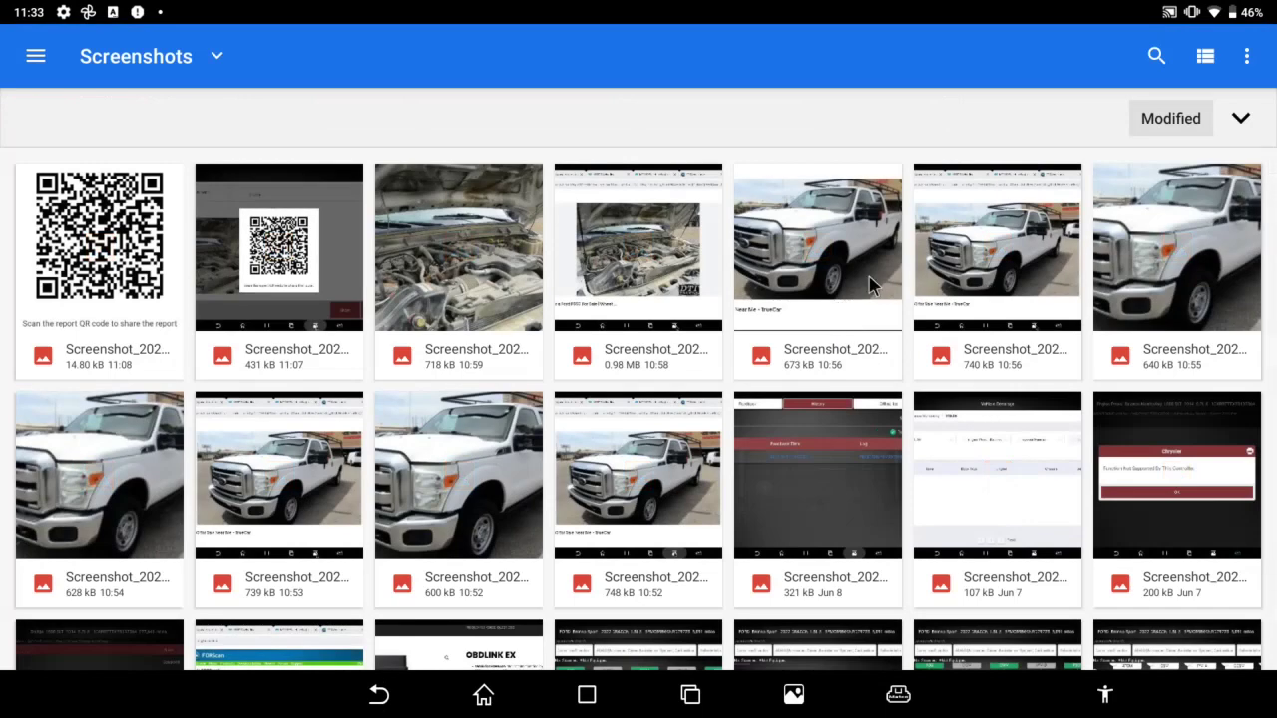
left_click(845, 287)
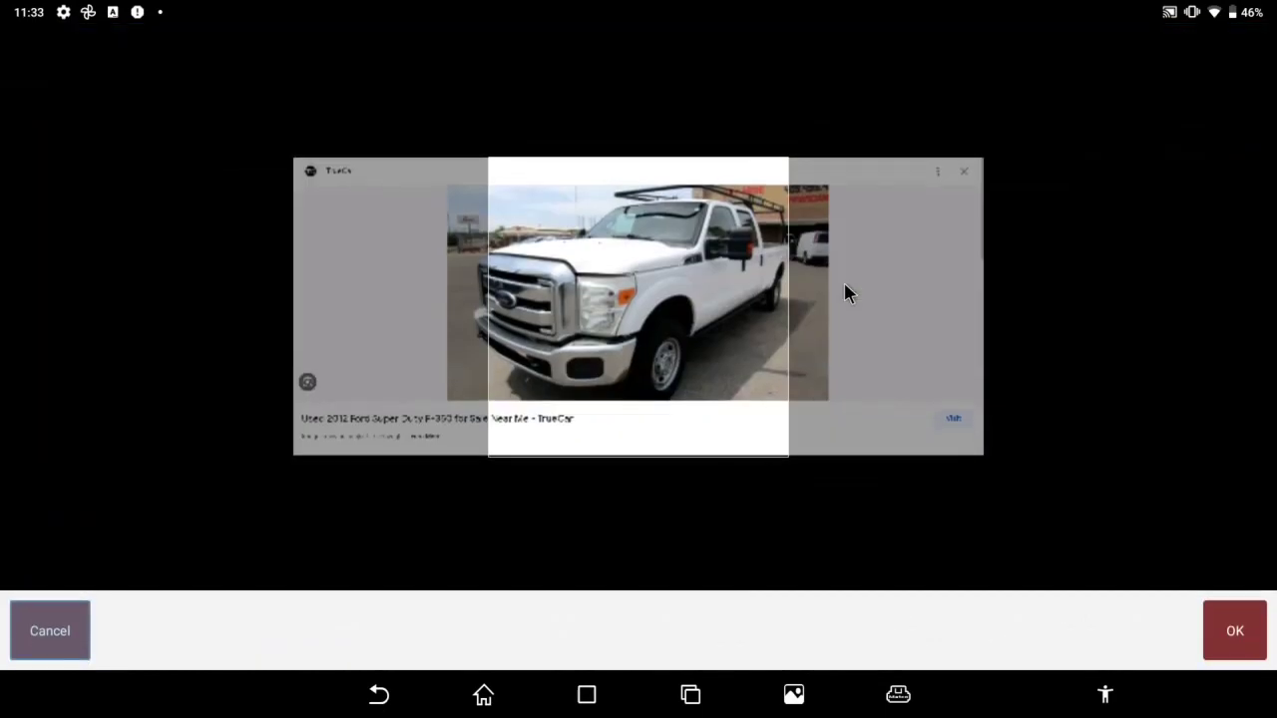
left_click_drag(709, 337, 735, 333)
left_click(1237, 631)
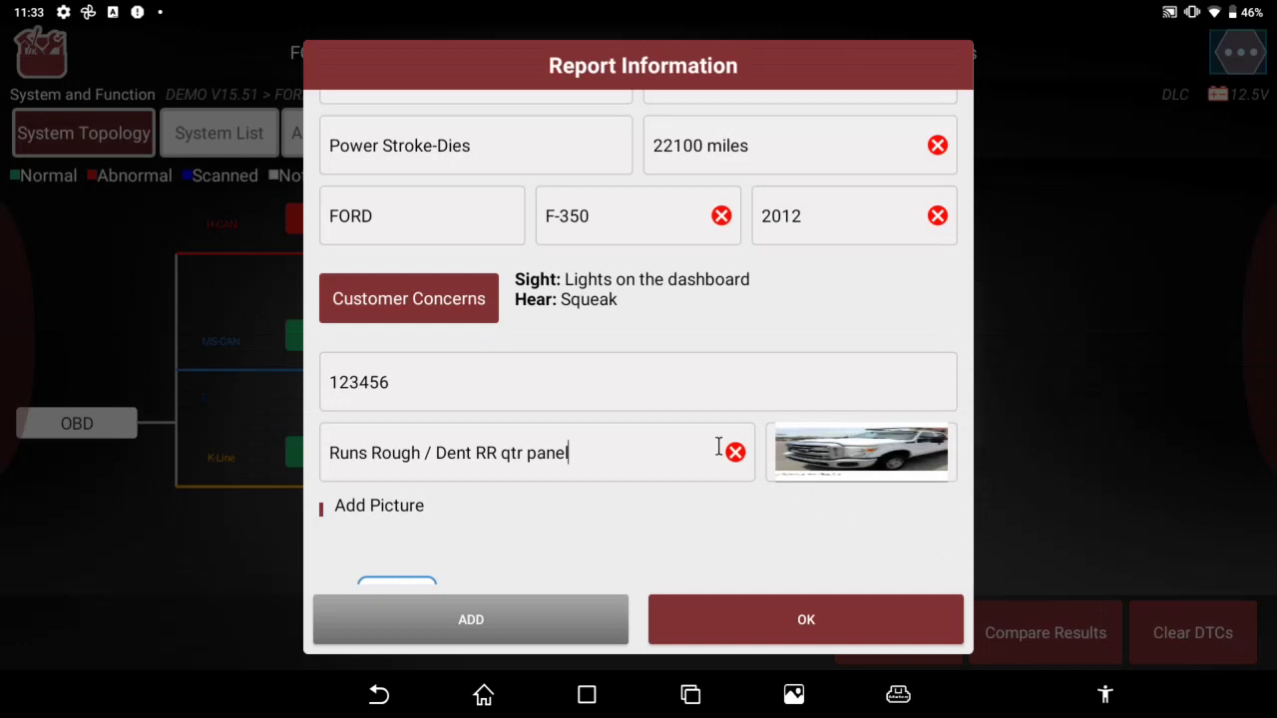
- Add the existing engine bay photo as an additional report picture and generate the vehicle diagnostic report
scroll(717, 447, "down", 3)
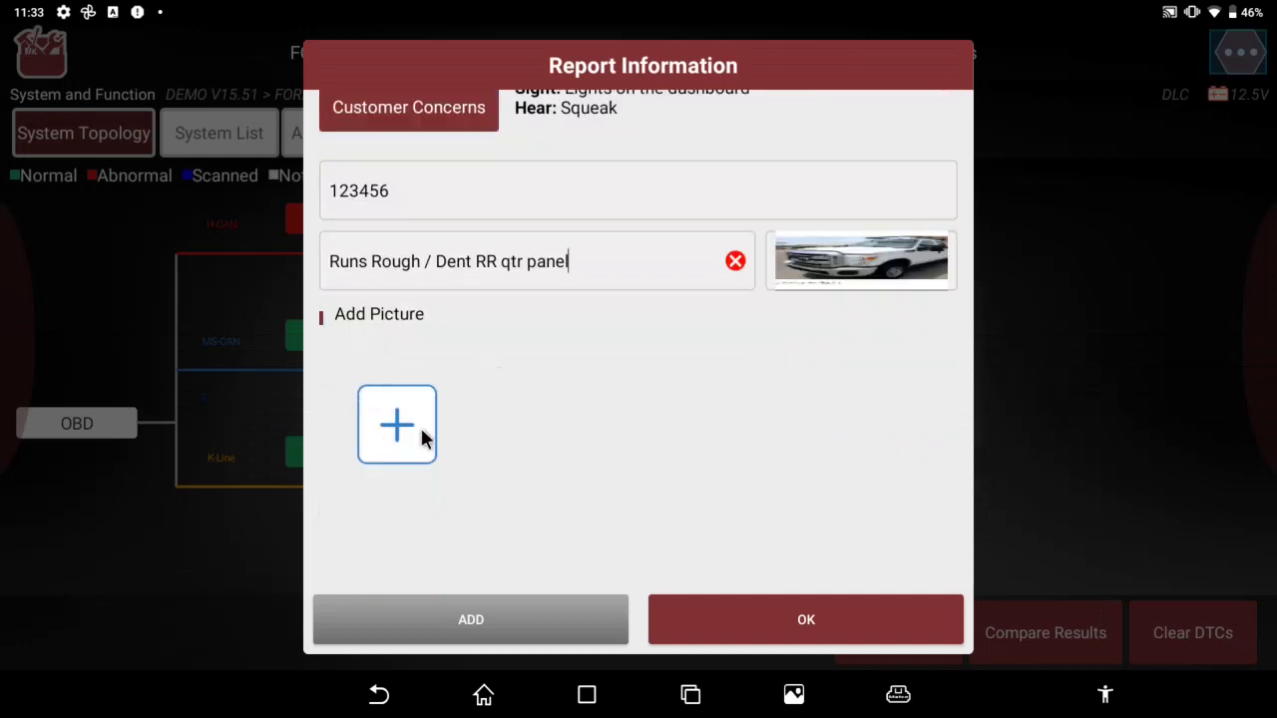
left_click(394, 427)
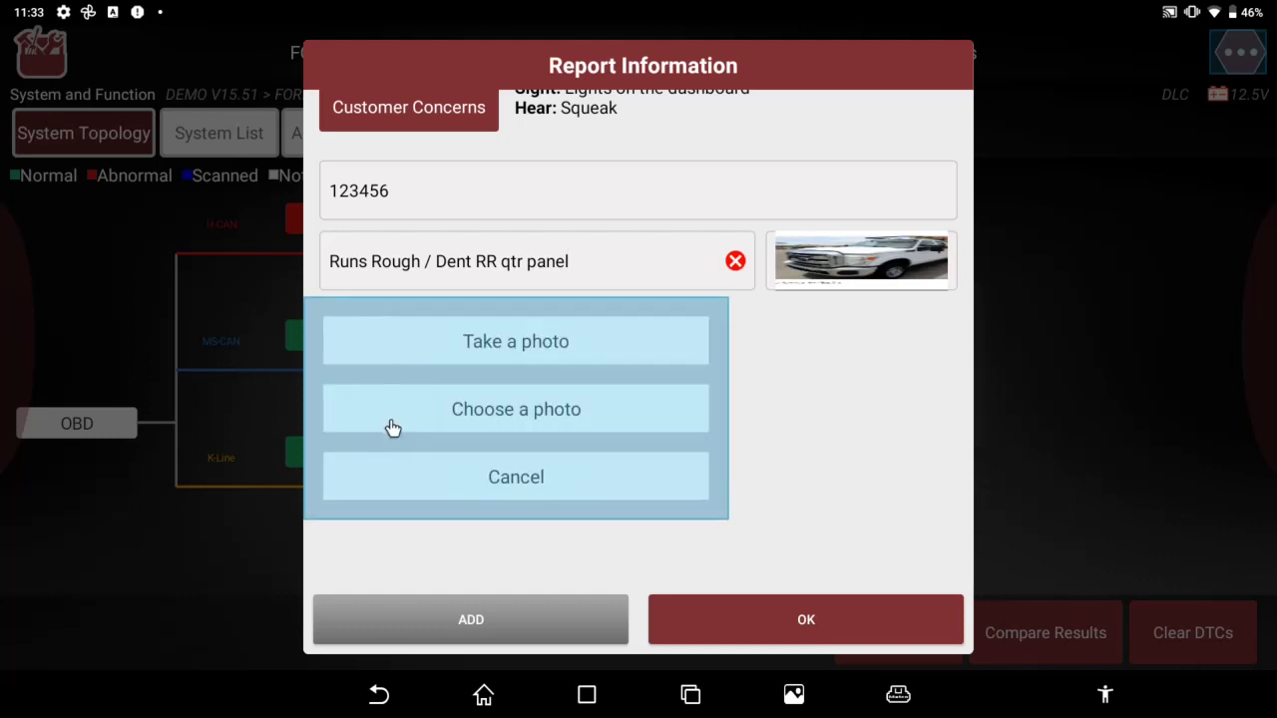
left_click(390, 428)
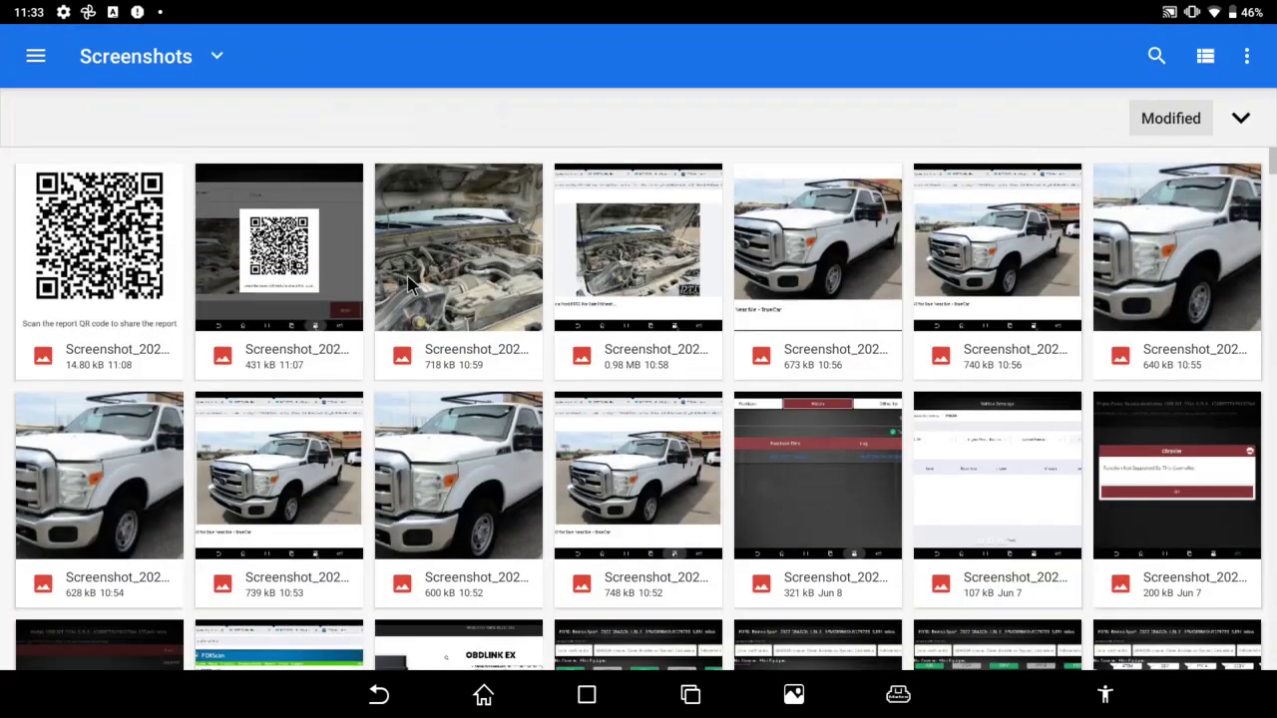
left_click(408, 278)
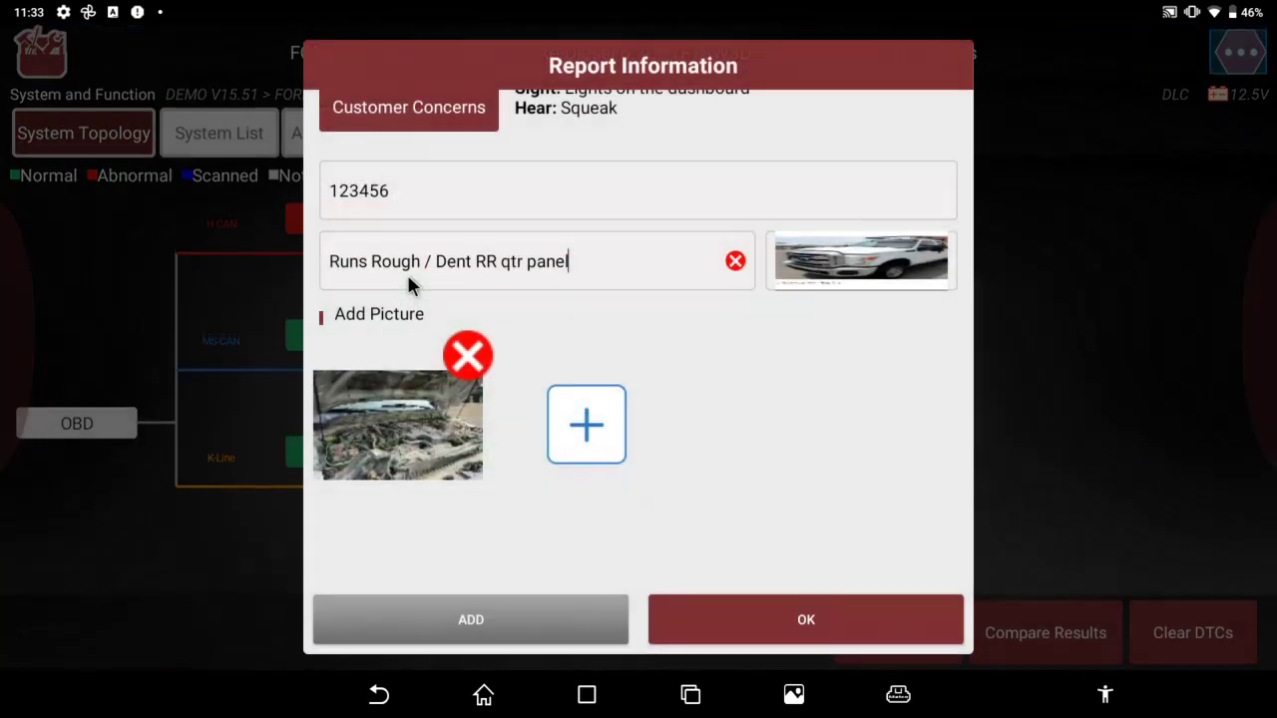
left_click(717, 629)
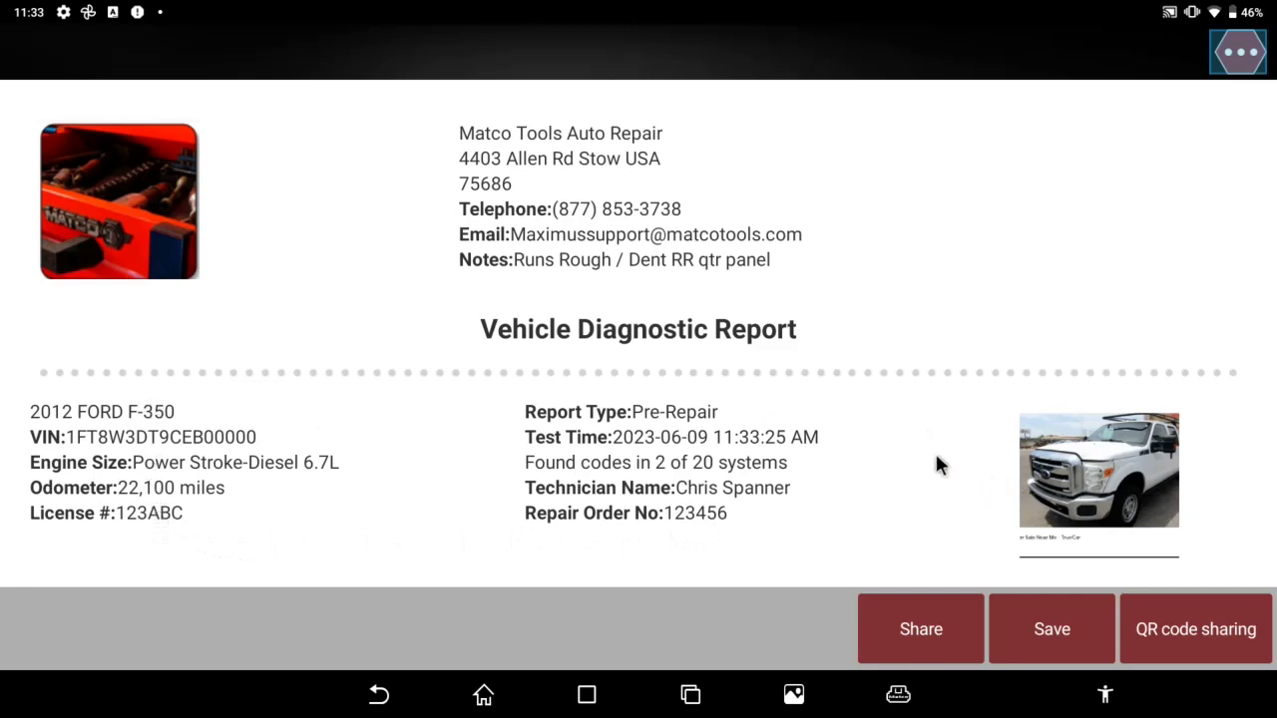
- Examine the generated vehicle diagnostic report from the system fault codes through the customer concerns and the attached picture
scroll(938, 461, "down", 5)
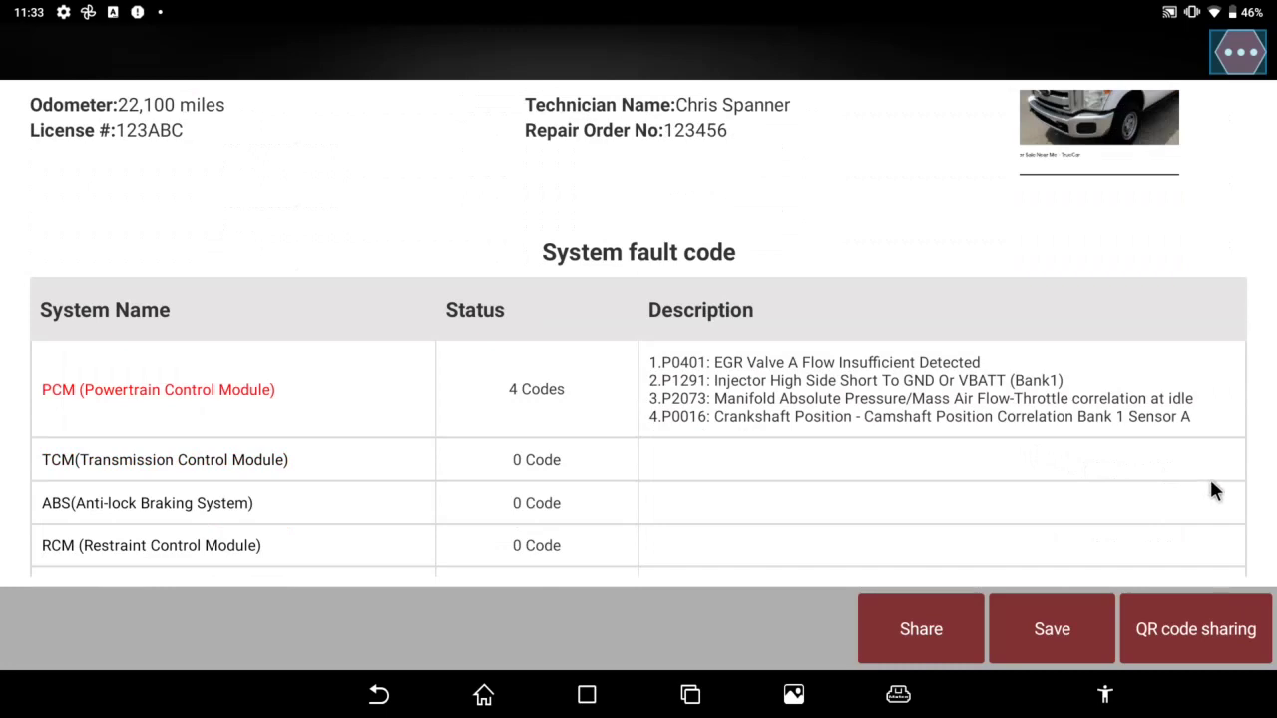
scroll(1211, 482, "down", 4)
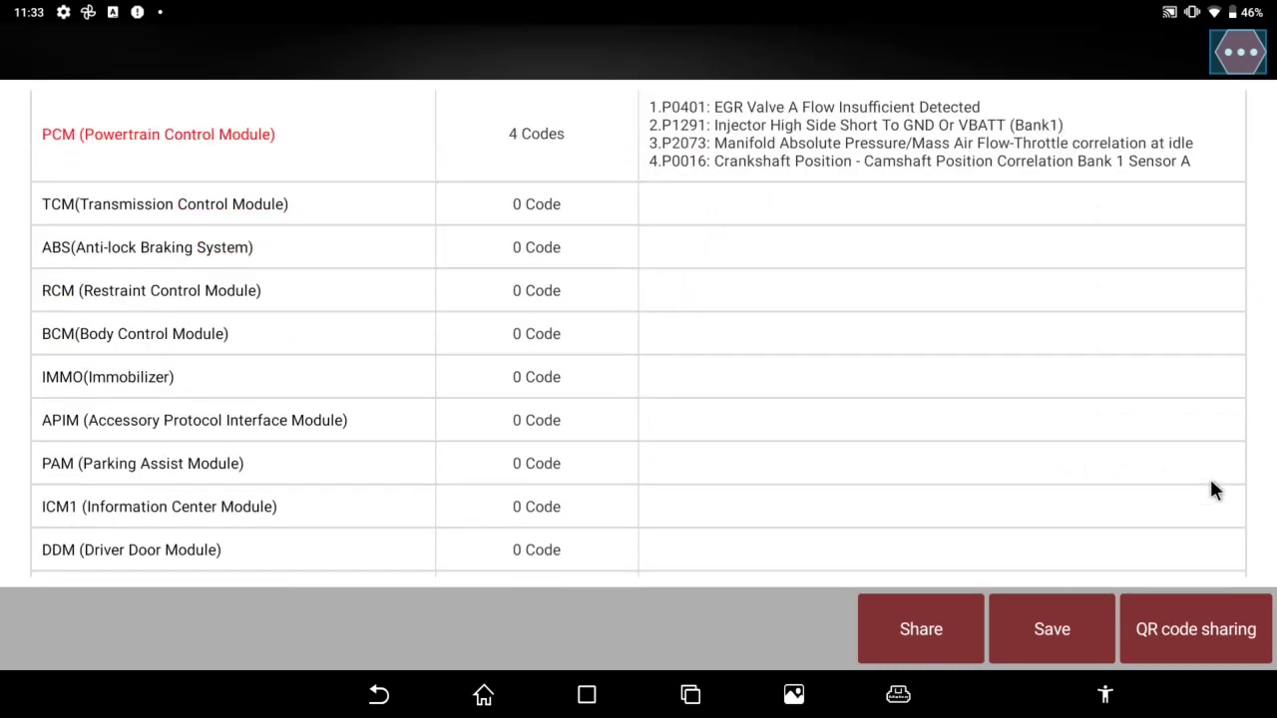
scroll(1213, 489, "down", 2)
scroll(1213, 489, "down", 2)
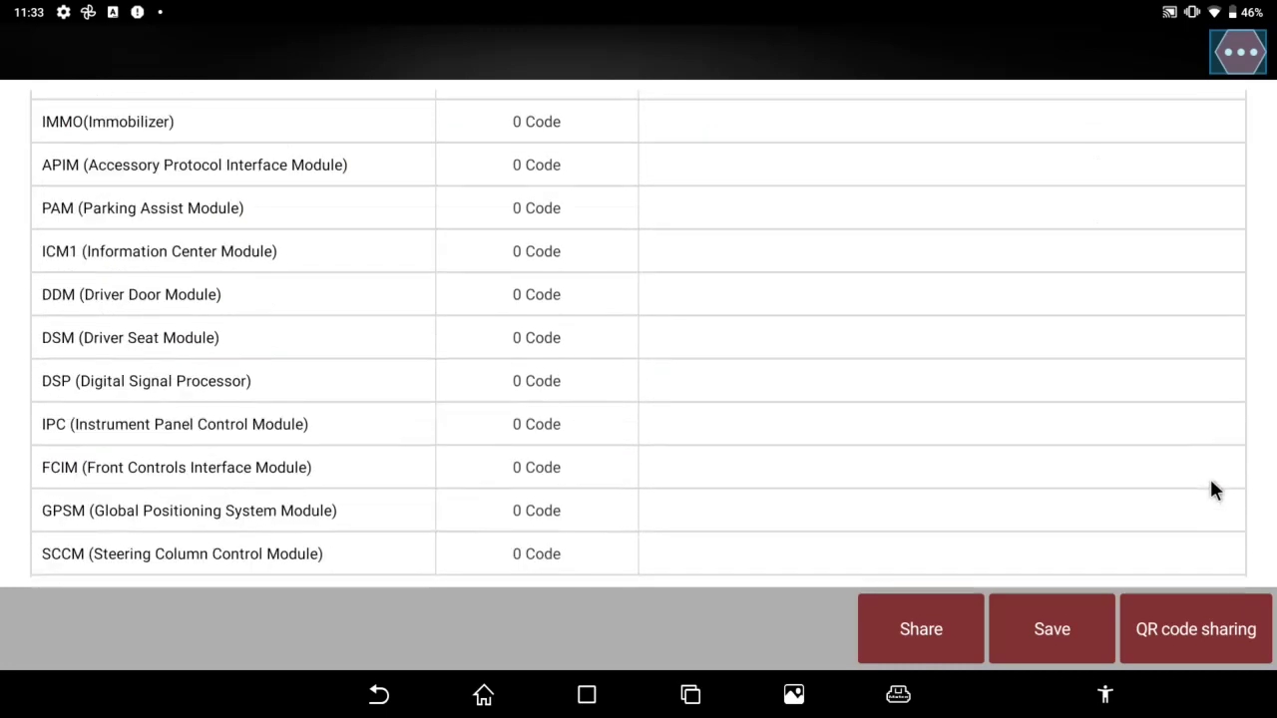
scroll(1214, 489, "down", 3)
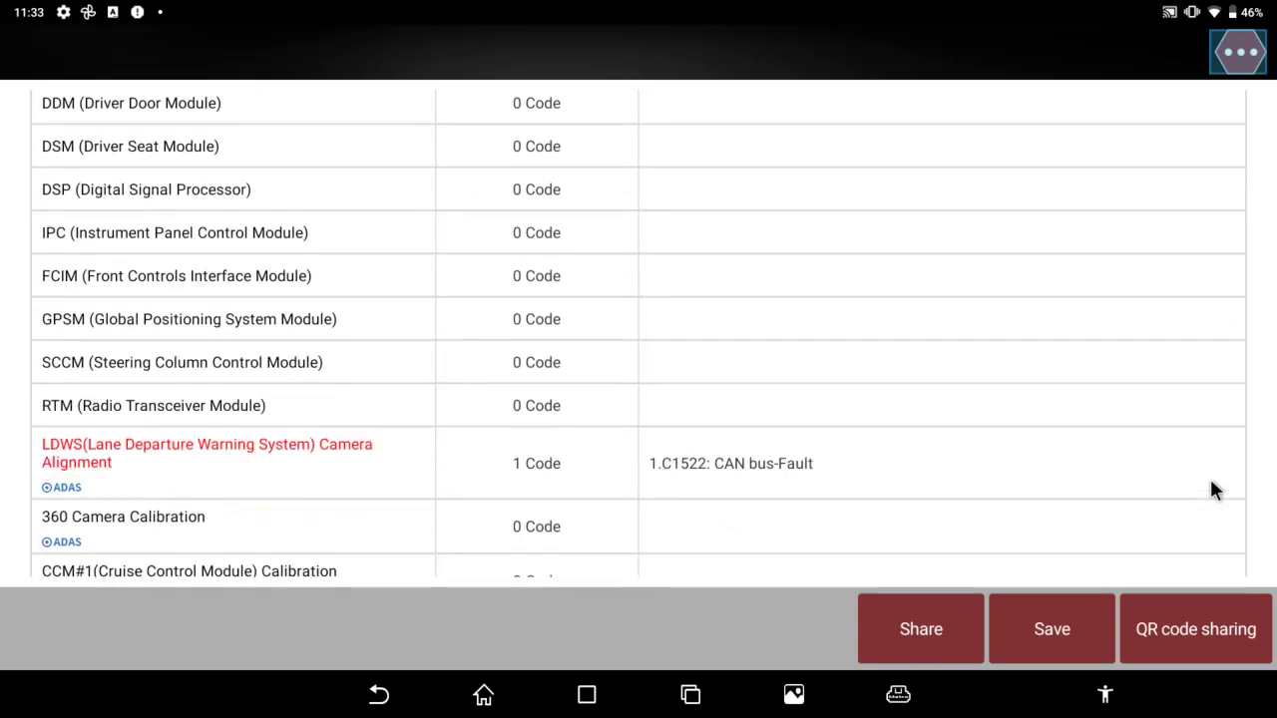
scroll(1213, 489, "down", 1)
scroll(1214, 489, "down", 2)
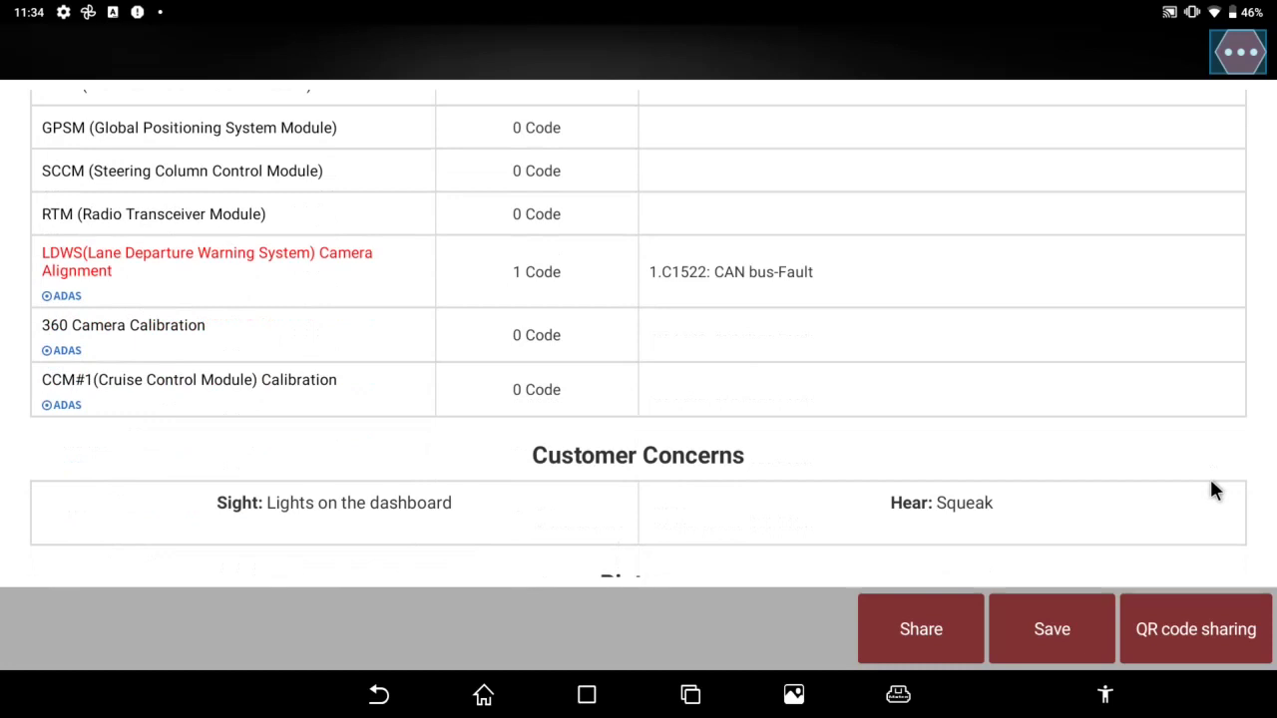
scroll(1214, 489, "down", 5)
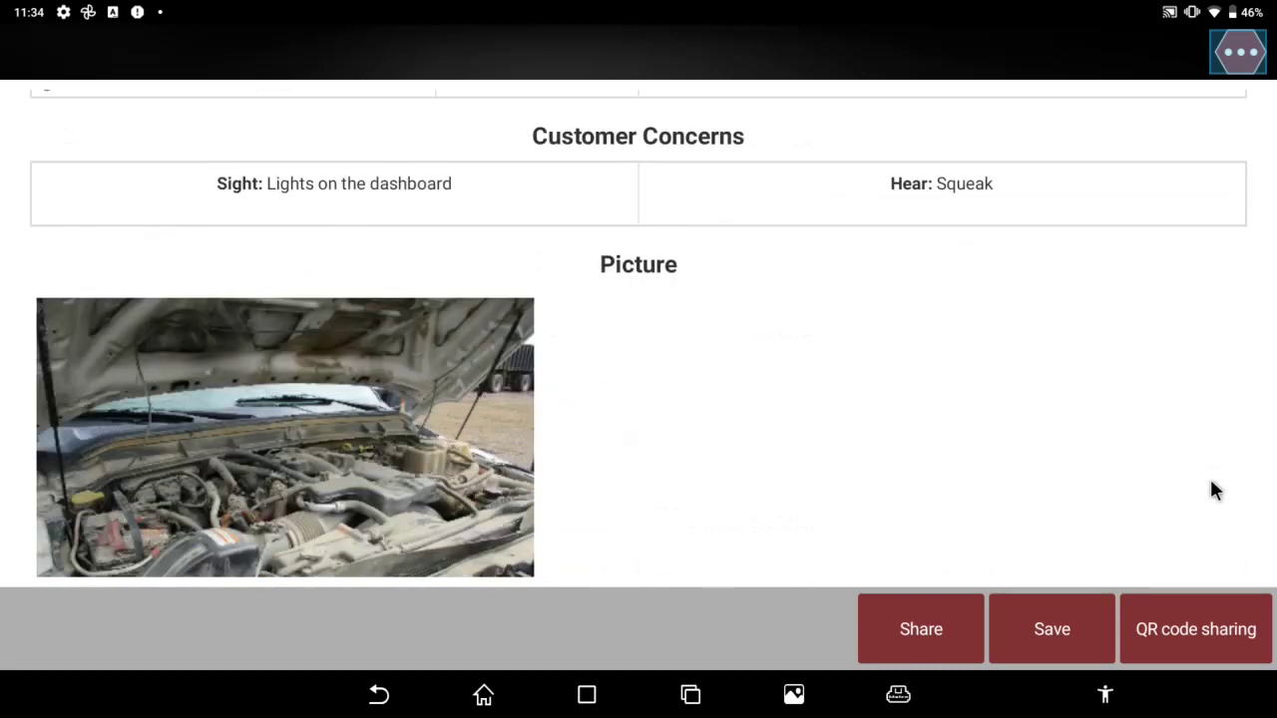
scroll(1214, 489, "down", 1)
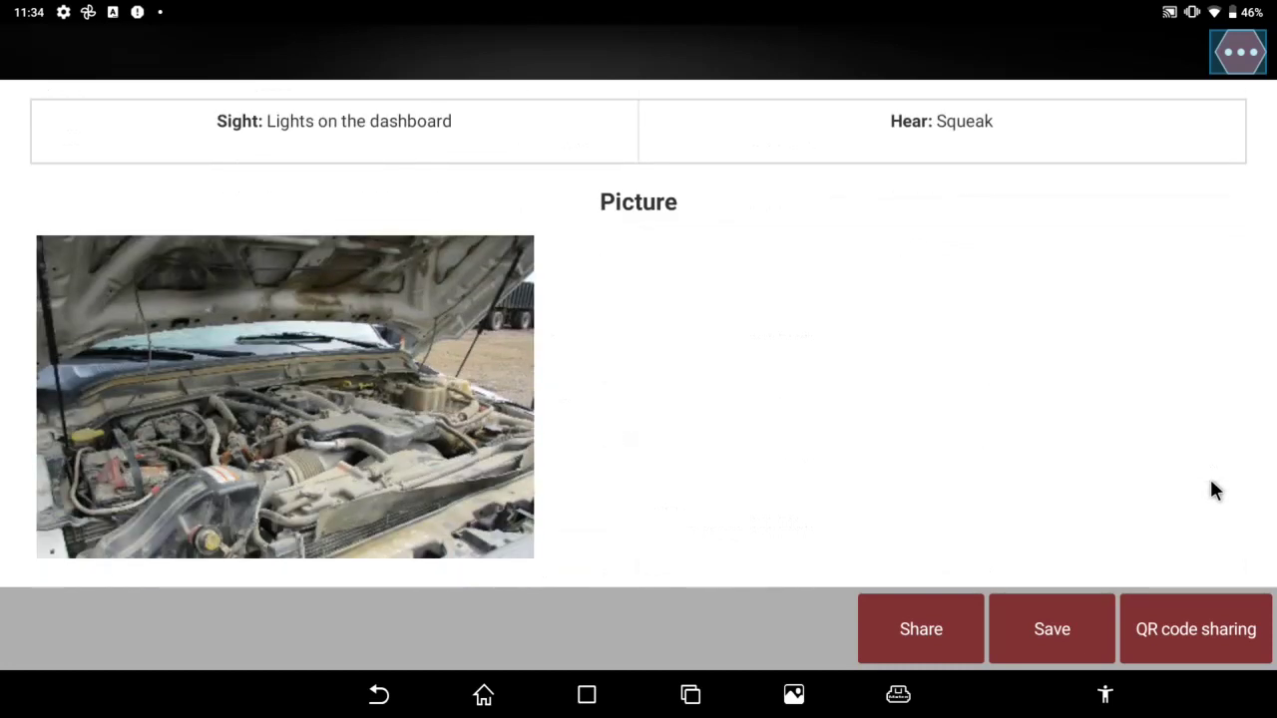
- View the print preview of the diagnostic report and return to the report without printing
left_click(1234, 60)
left_click(1180, 104)
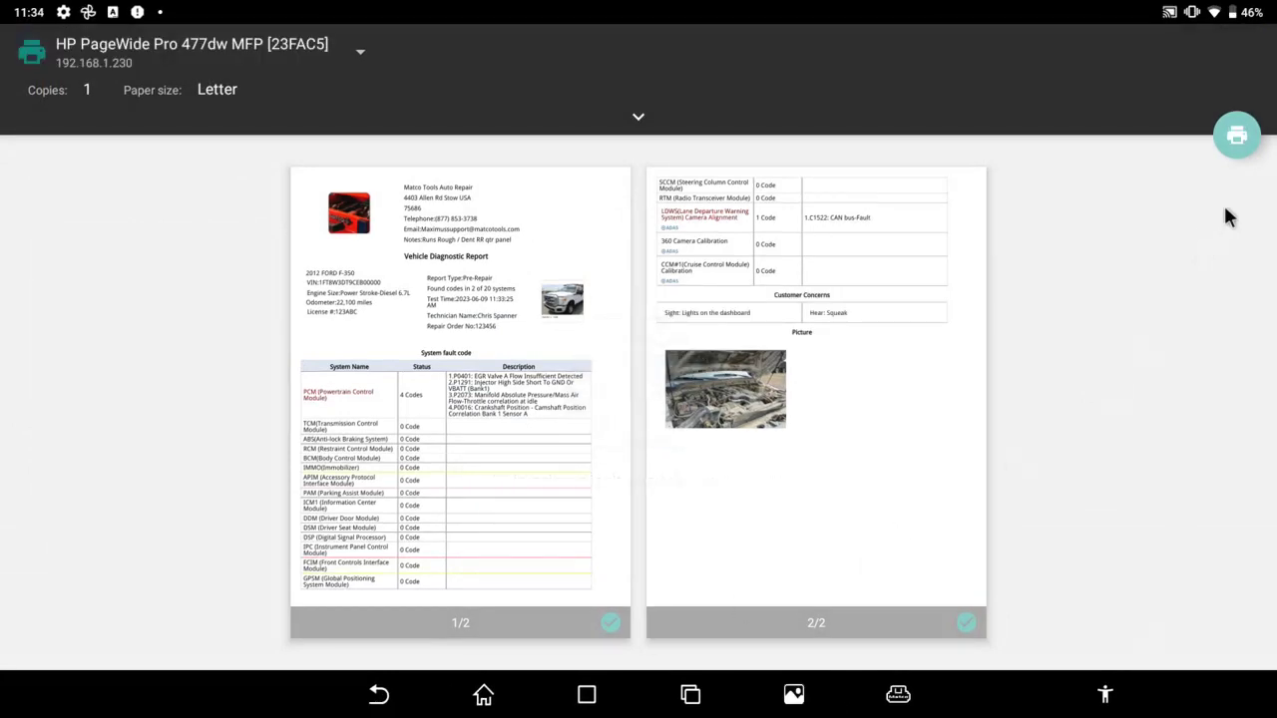
left_click(380, 695)
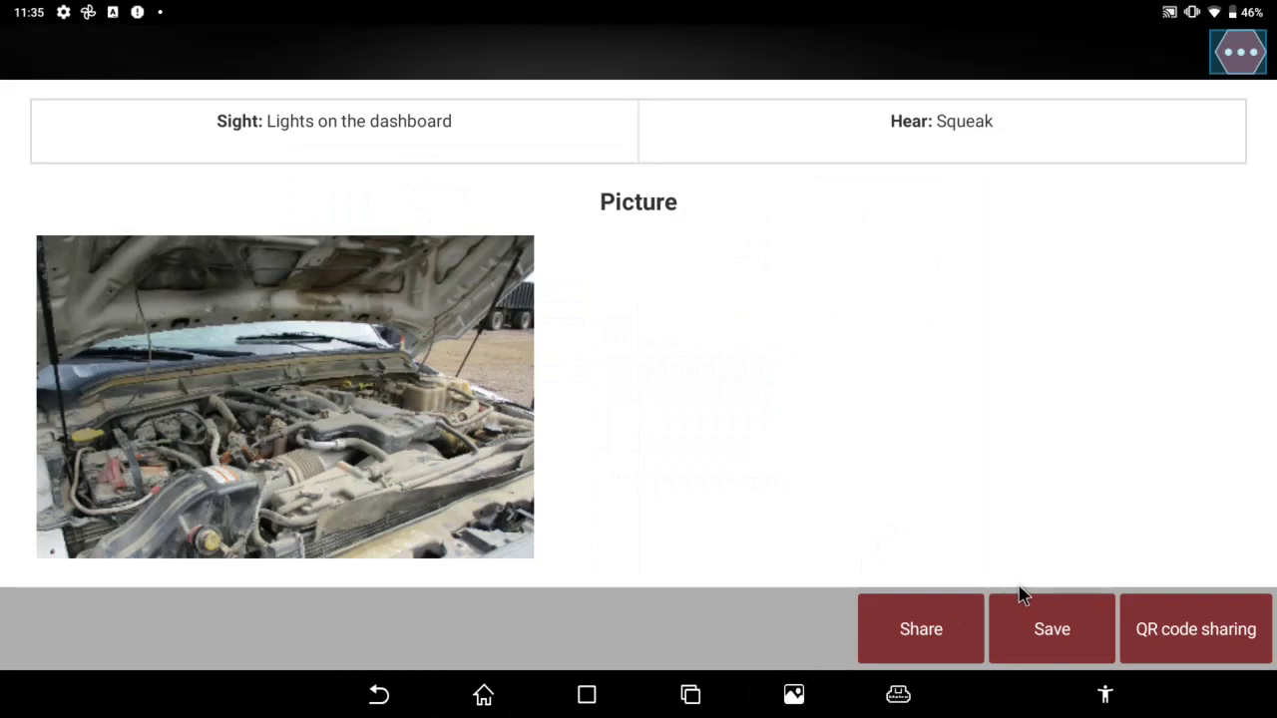
- Look through the apps available for sharing the report and display its sharing QR code
left_click(921, 629)
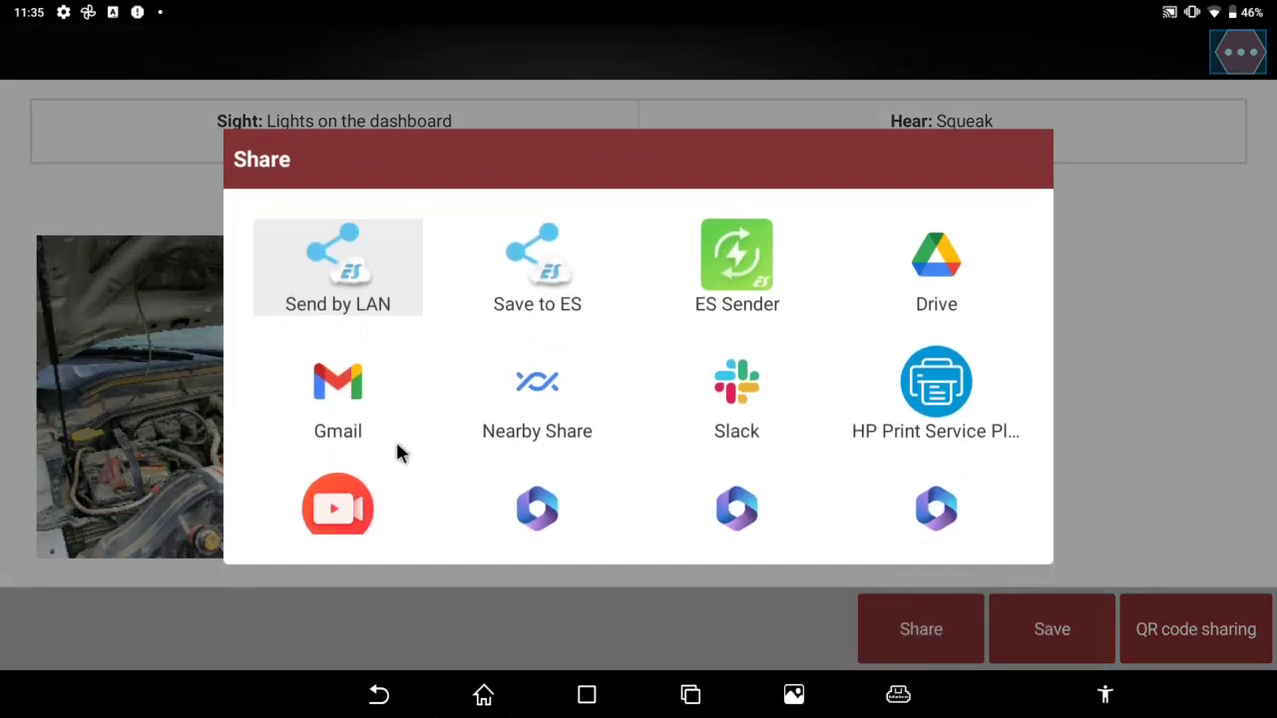
scroll(699, 459, "down", 3)
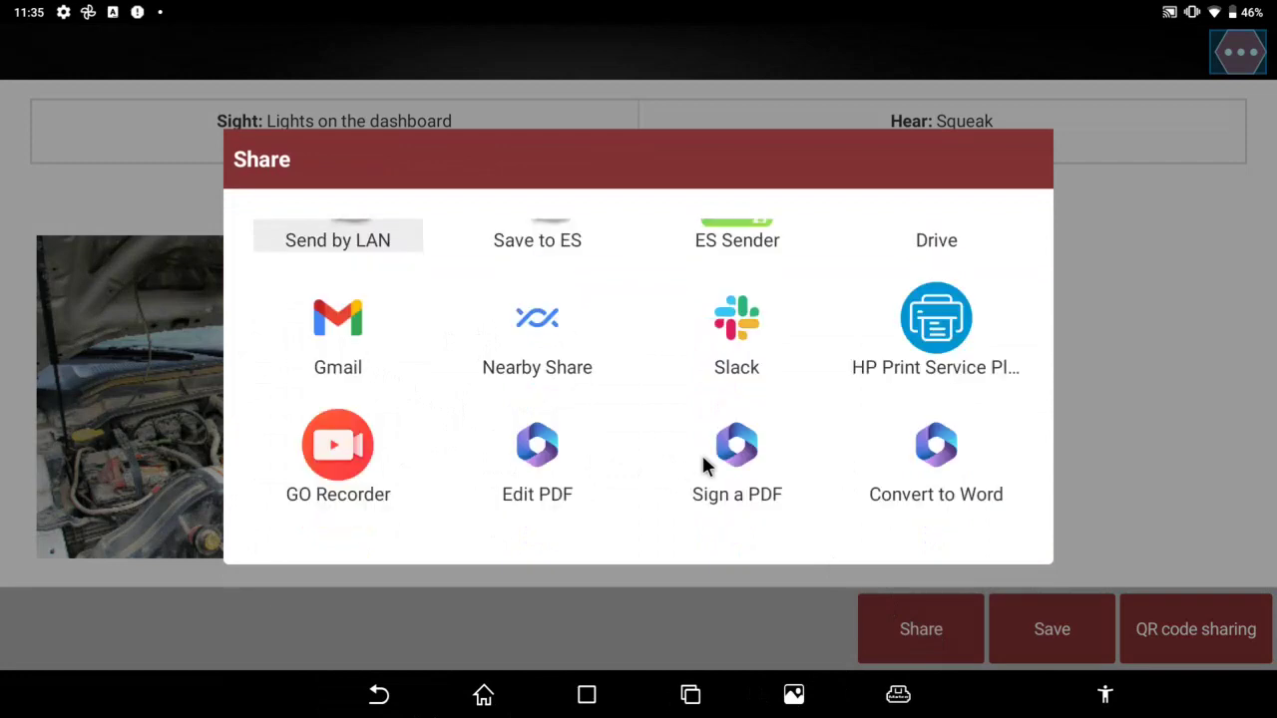
scroll(698, 461, "down", 1)
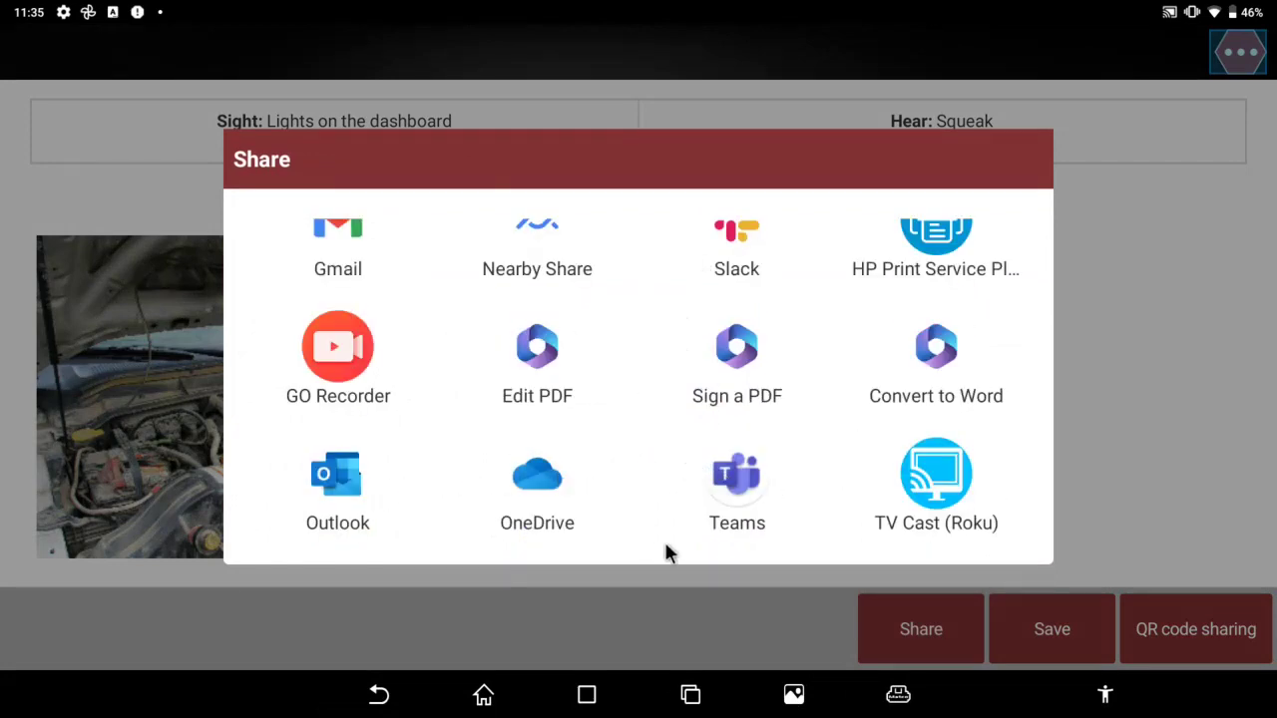
left_click(375, 694)
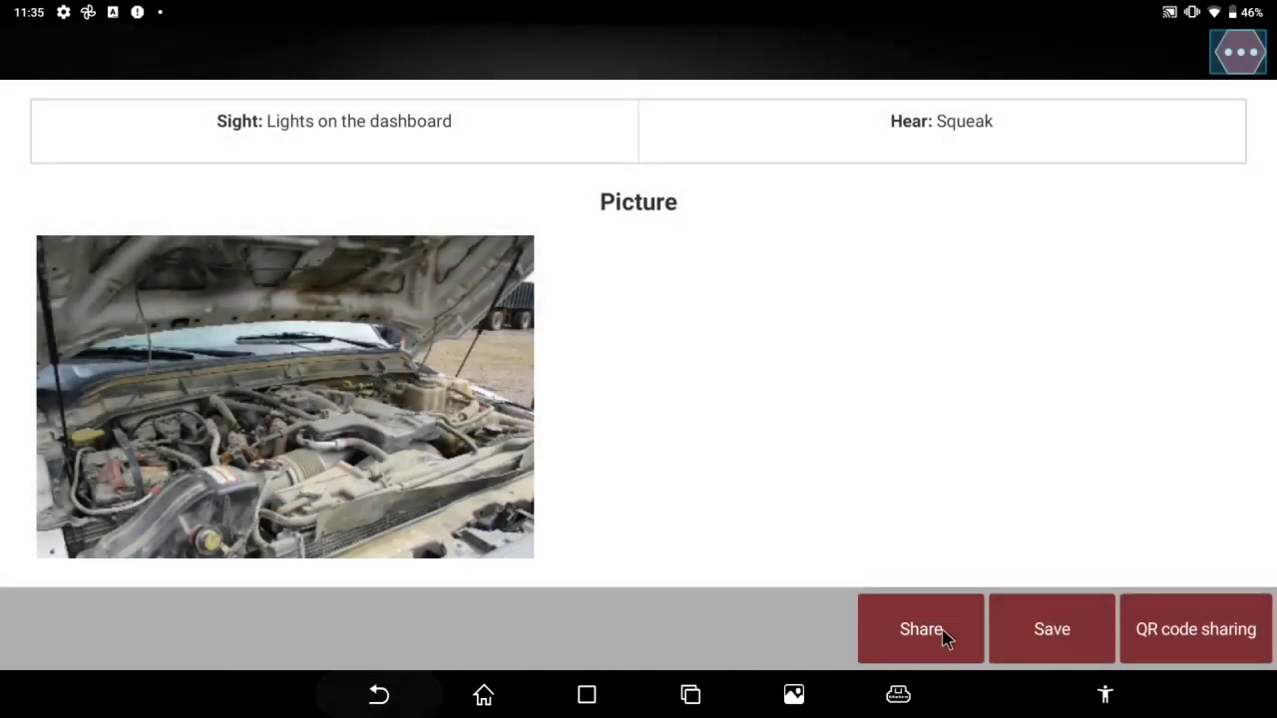
left_click(1195, 630)
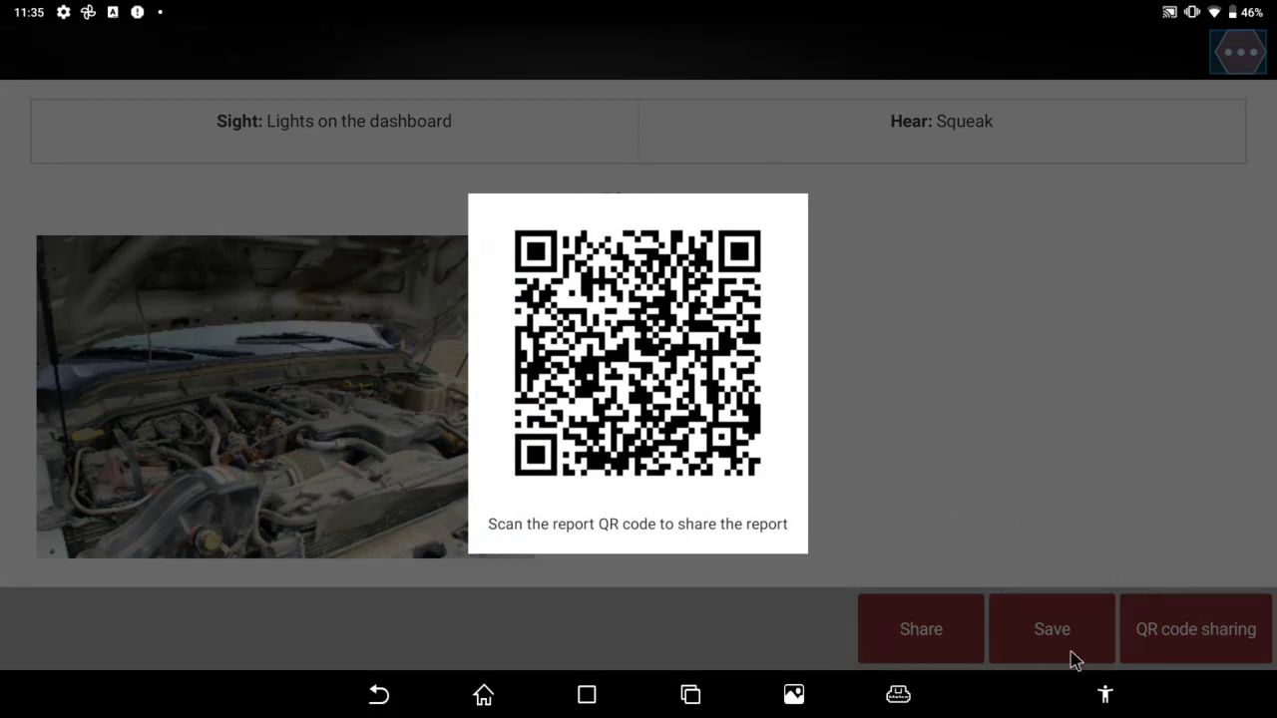
left_click(379, 695)
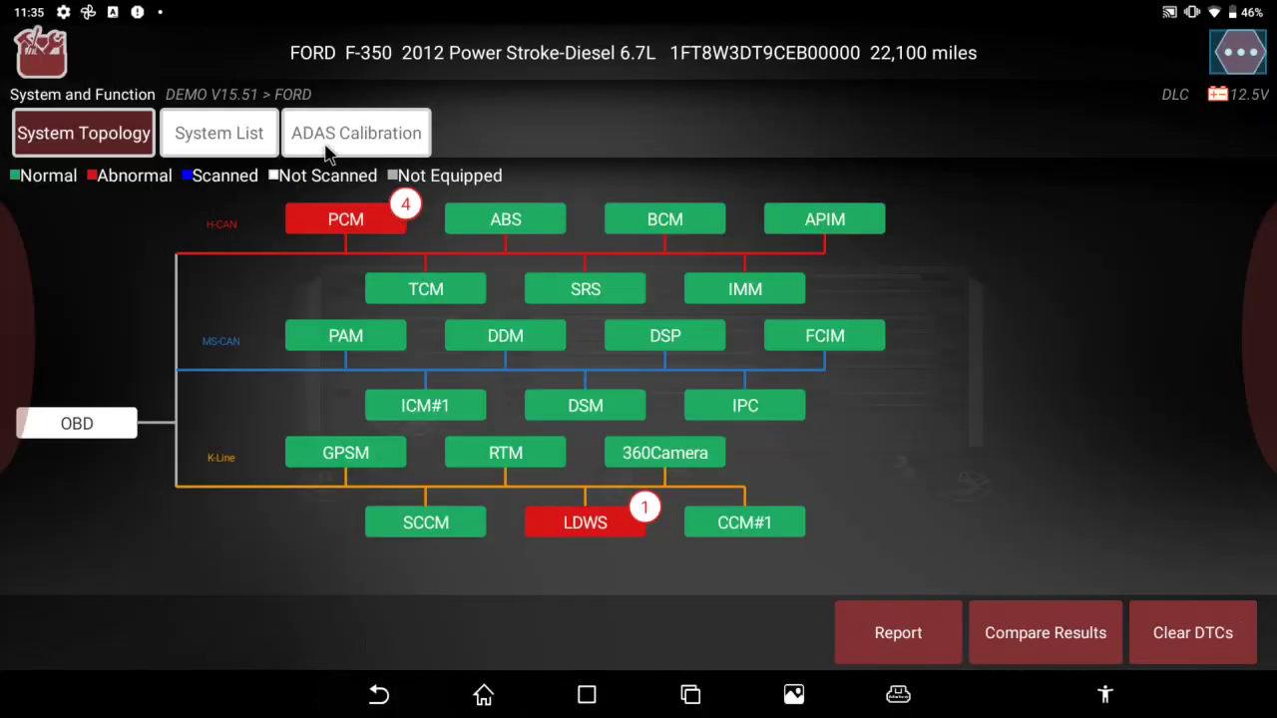
- Run the LDWS (Lane Departure Warning System) Camera Alignment special function from ADAS calibration and acknowledge its completion
left_click(330, 150)
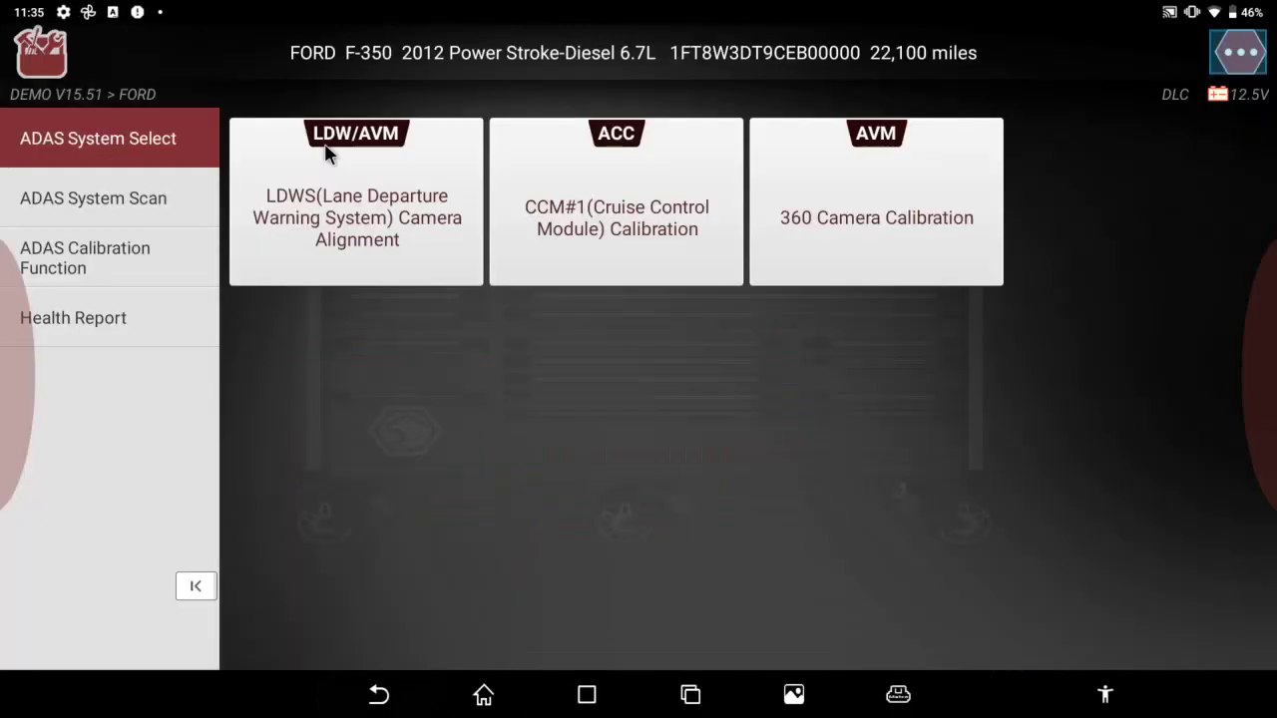
left_click(361, 215)
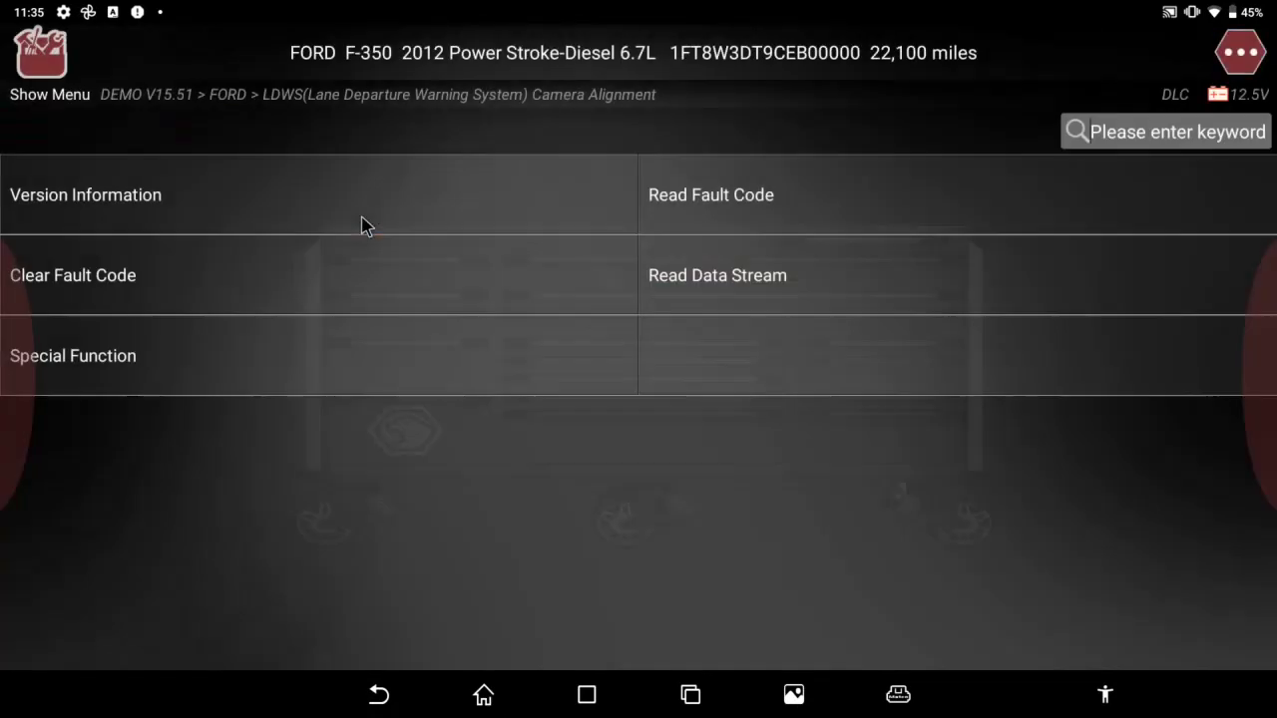
left_click(304, 377)
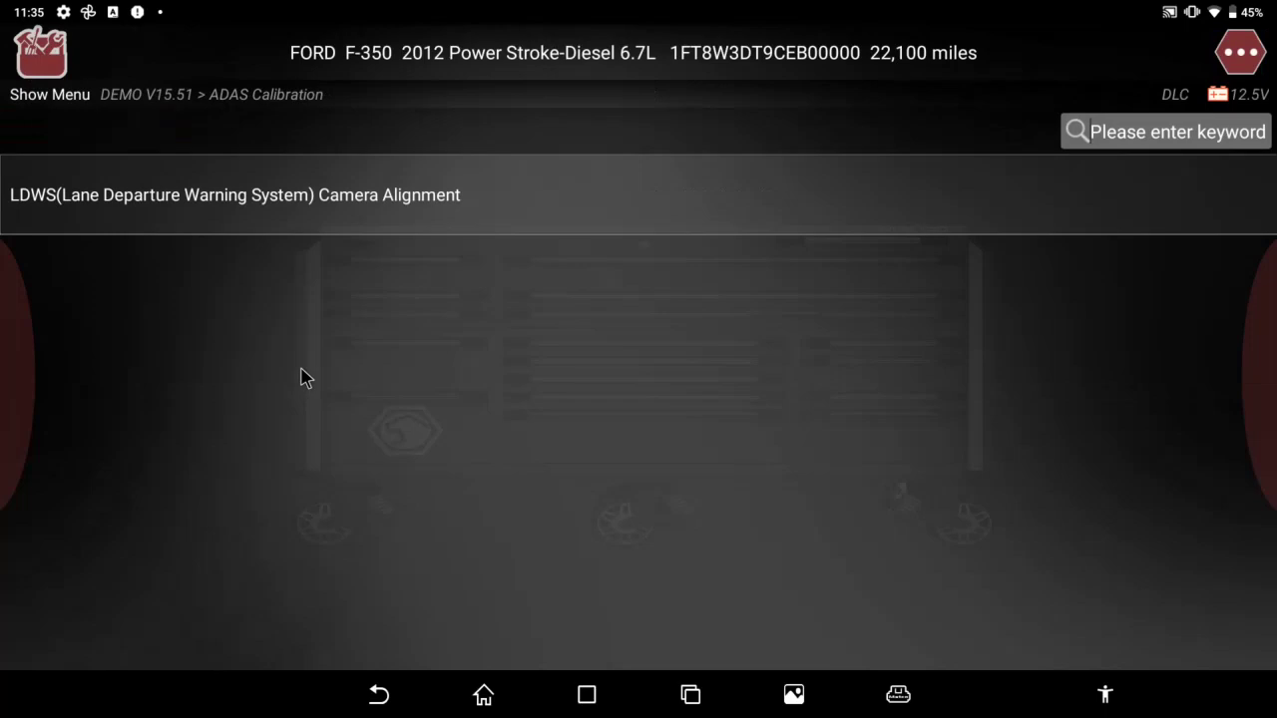
left_click(353, 203)
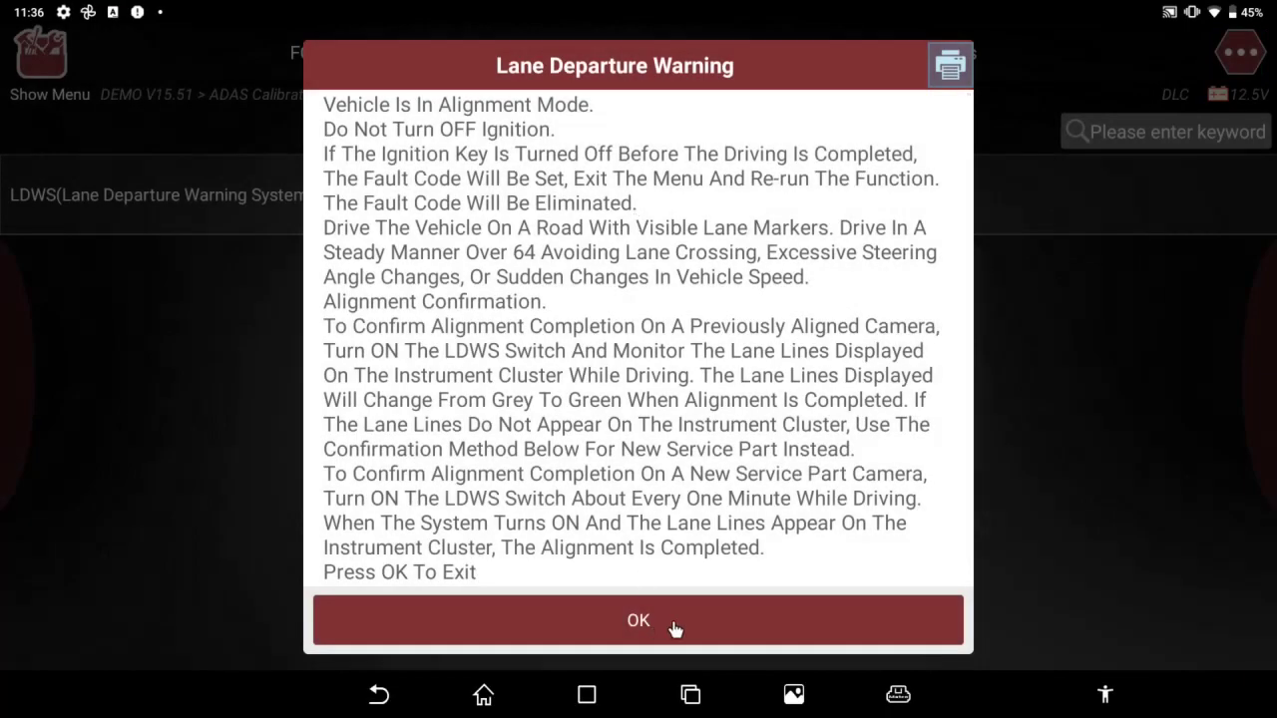
left_click(675, 628)
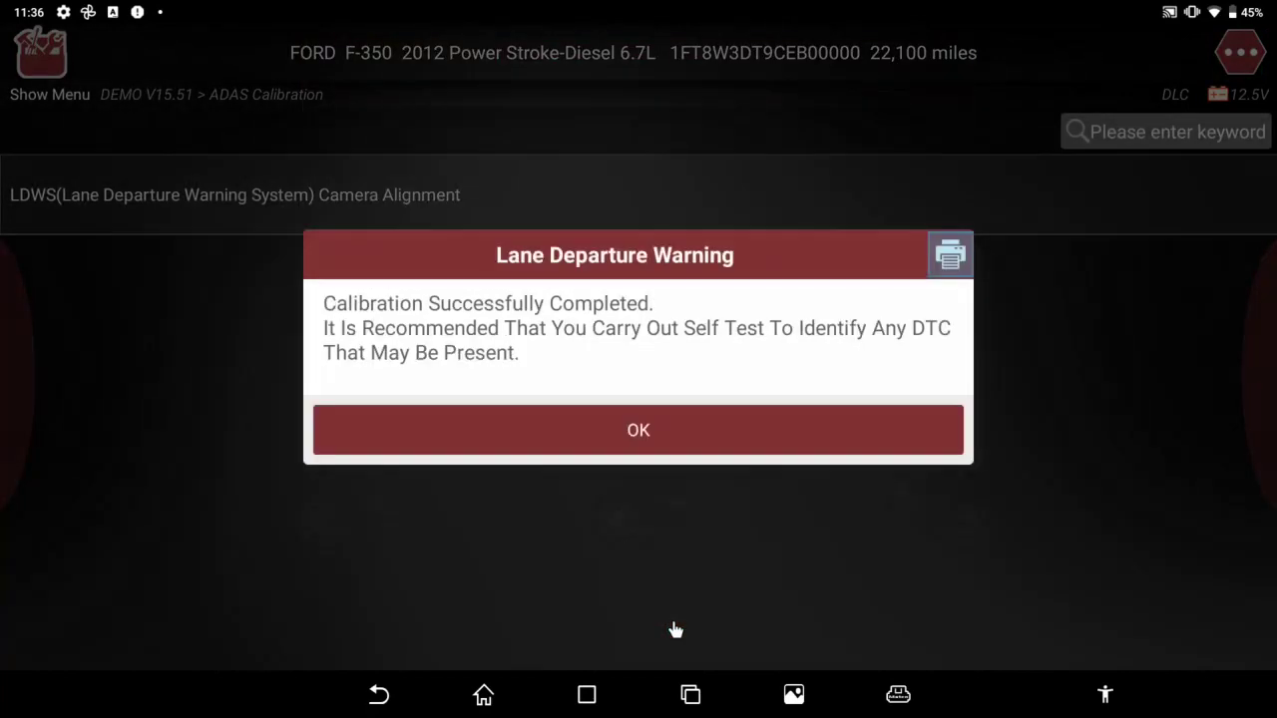
left_click(719, 442)
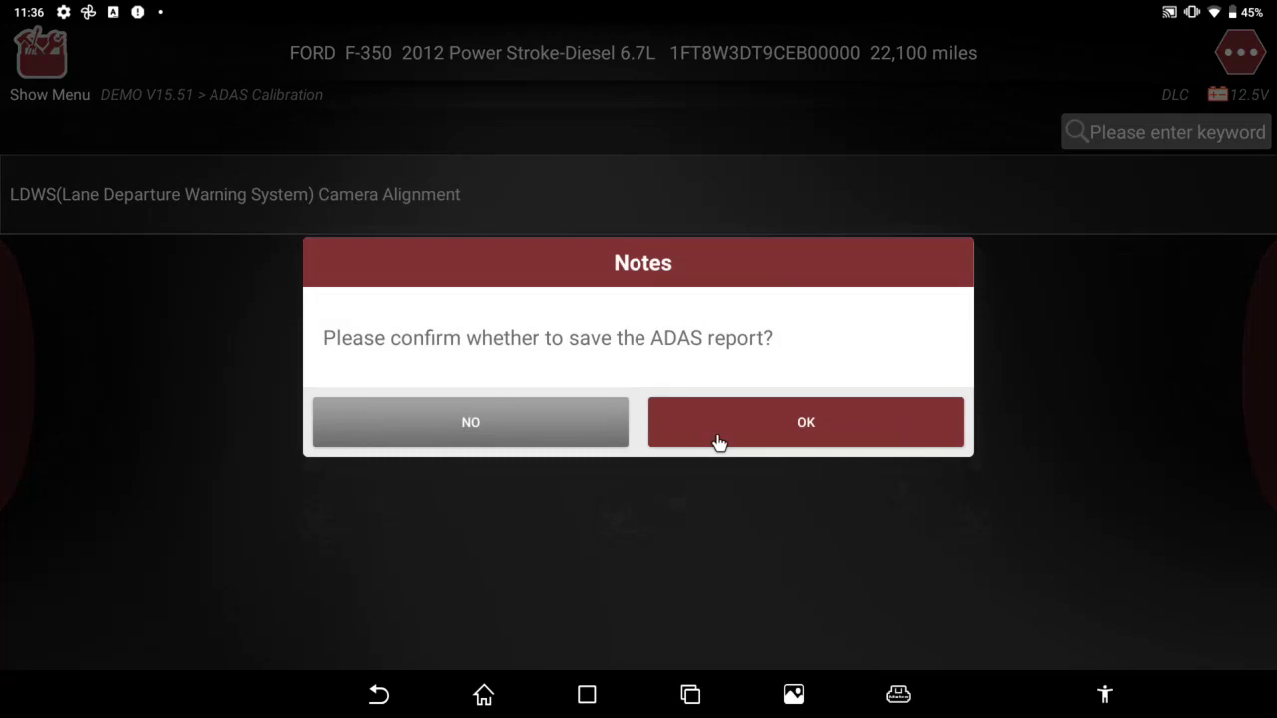
left_click(719, 442)
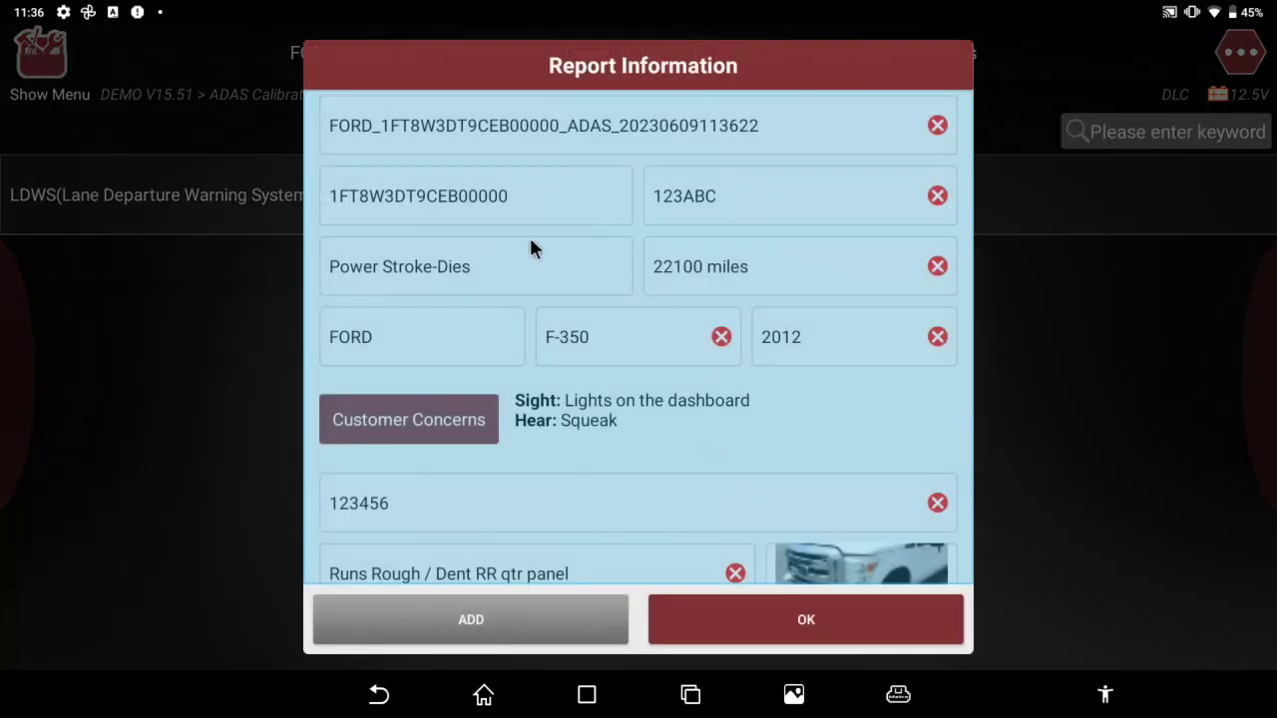
left_click(523, 639)
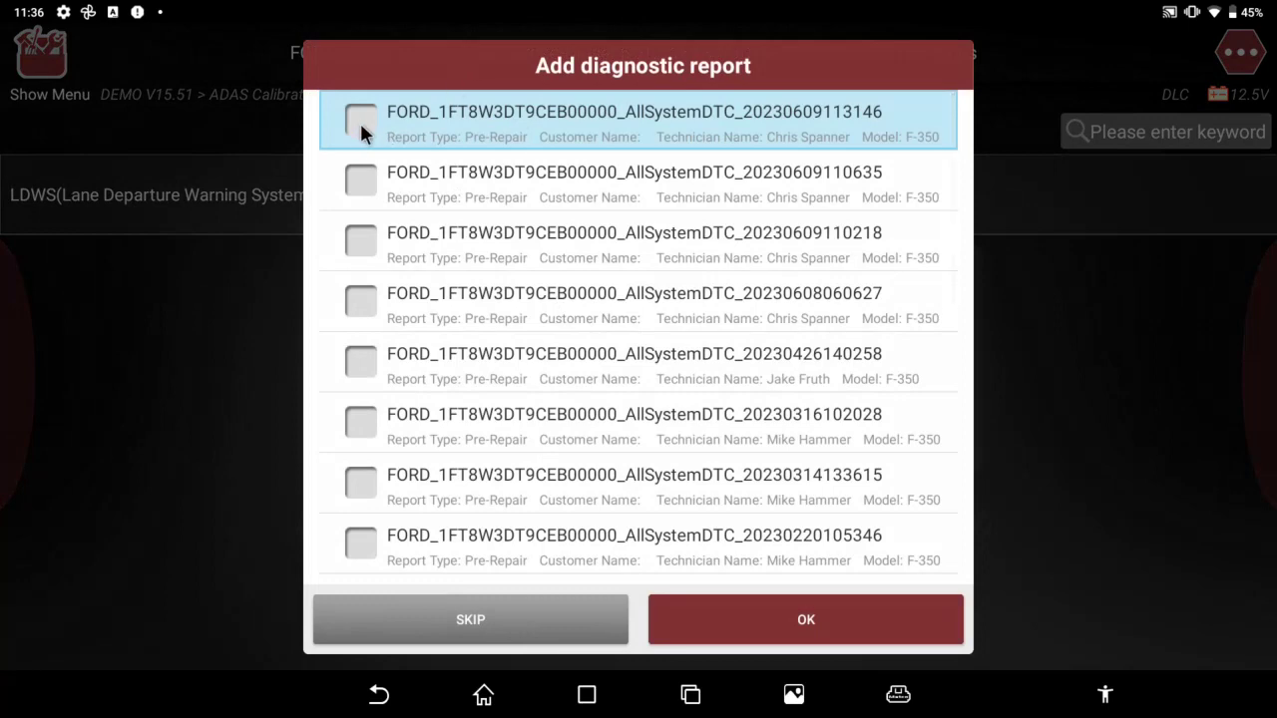
left_click(362, 119)
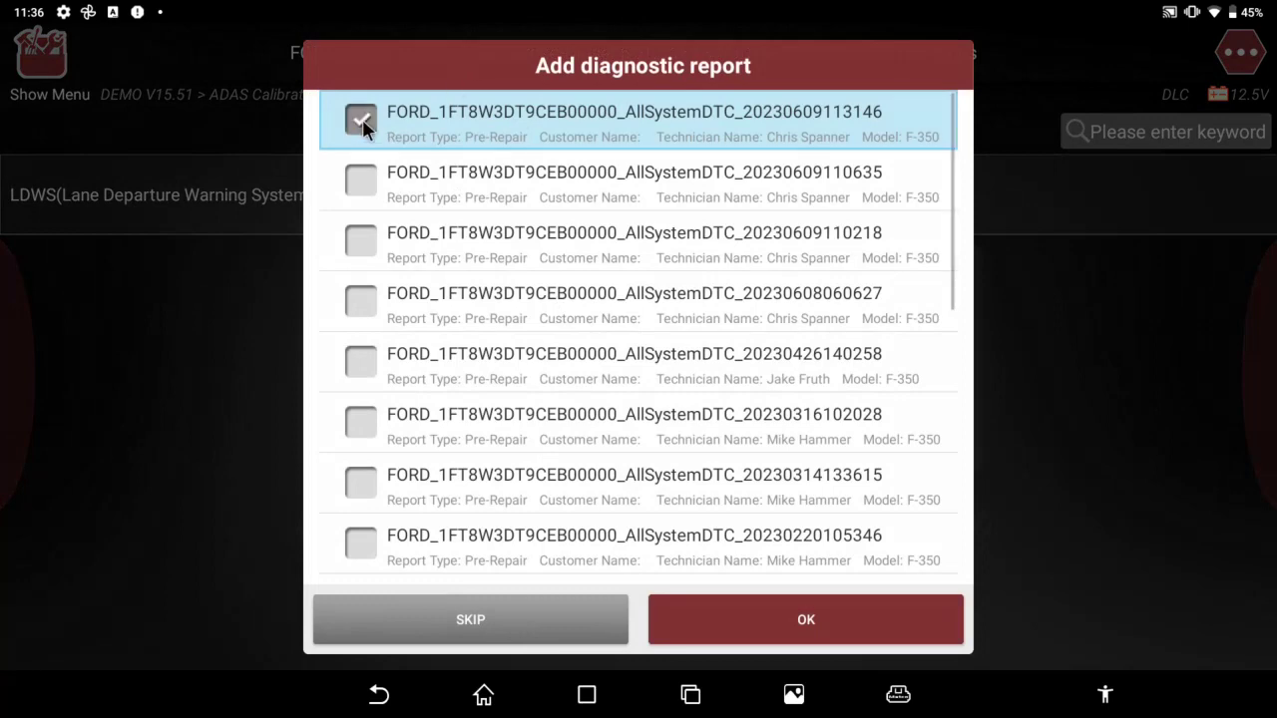
left_click(690, 617)
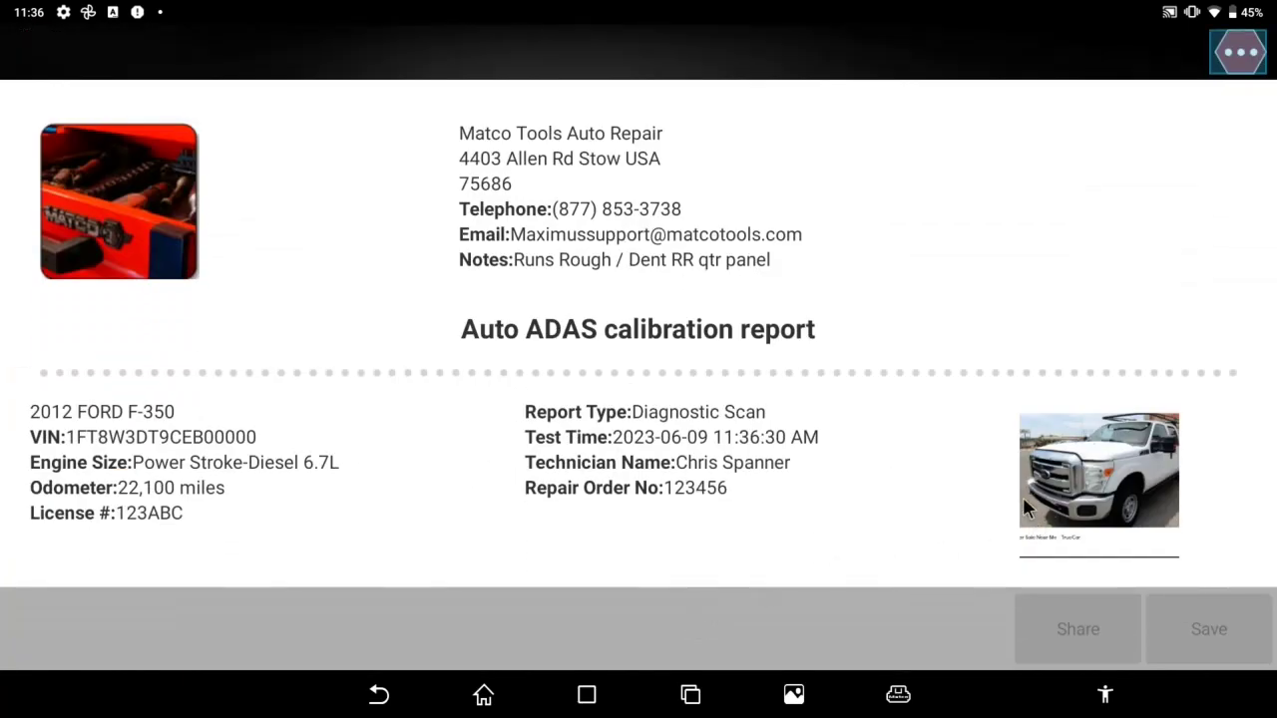
- Review the ADAS calibration report from the pre-repair system fault codes down past the customer concerns
scroll(973, 477, "down", 5)
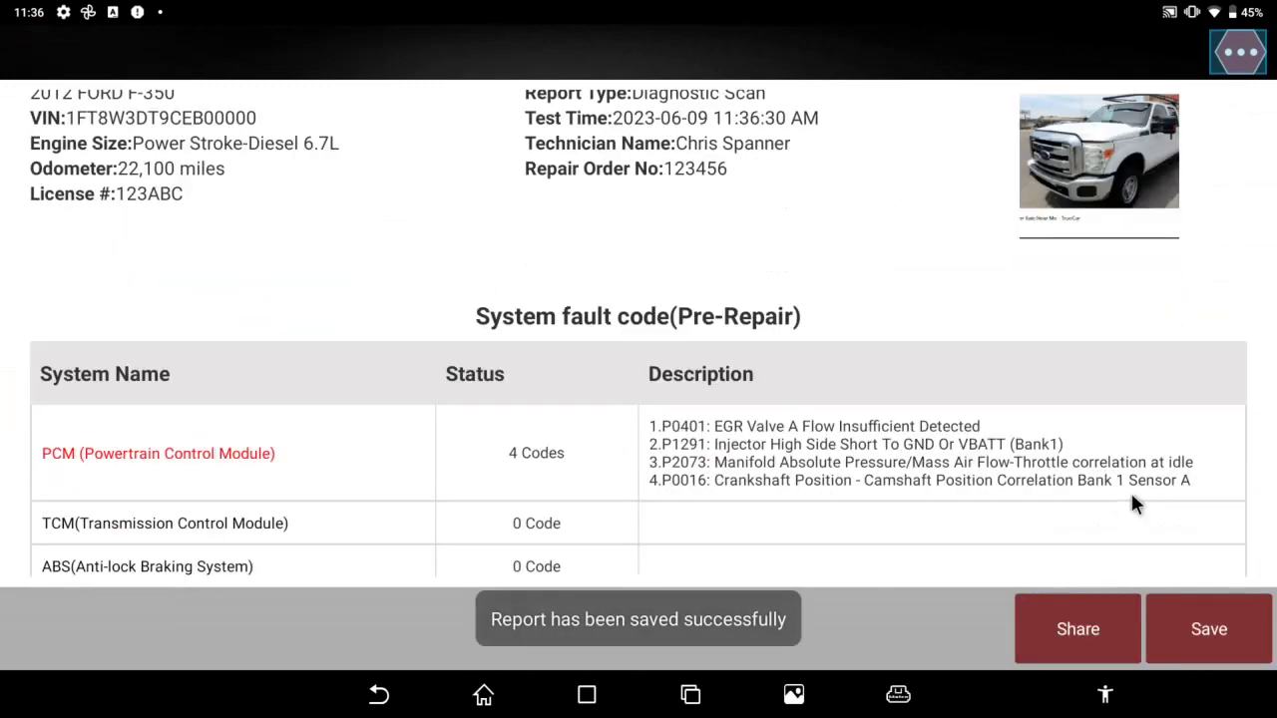
scroll(1150, 498, "down", 7)
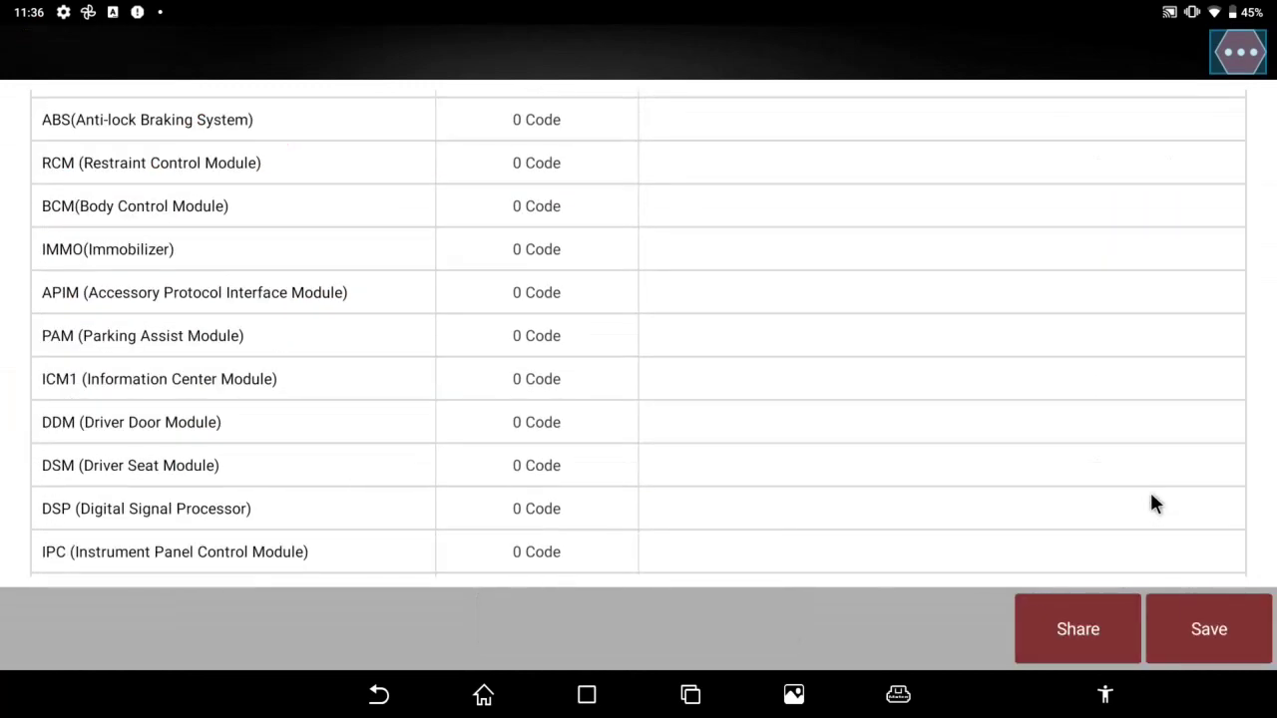
scroll(1151, 499, "down", 6)
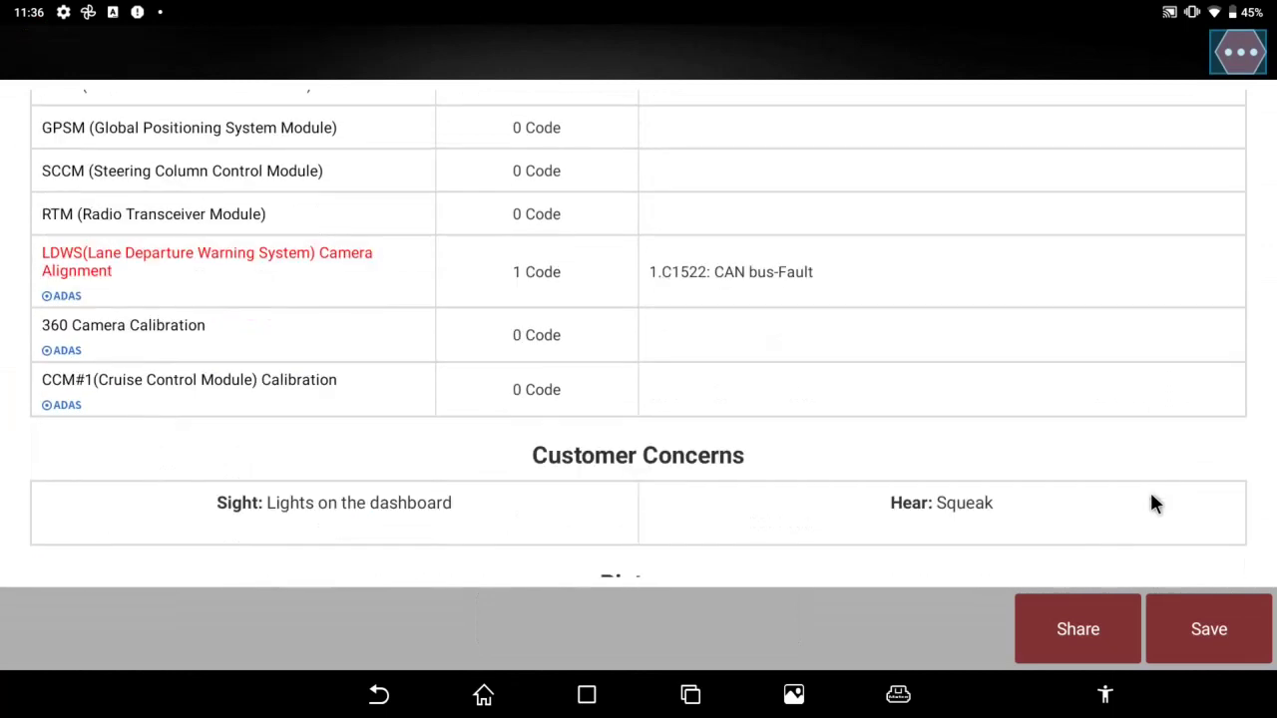
scroll(1151, 504, "down", 6)
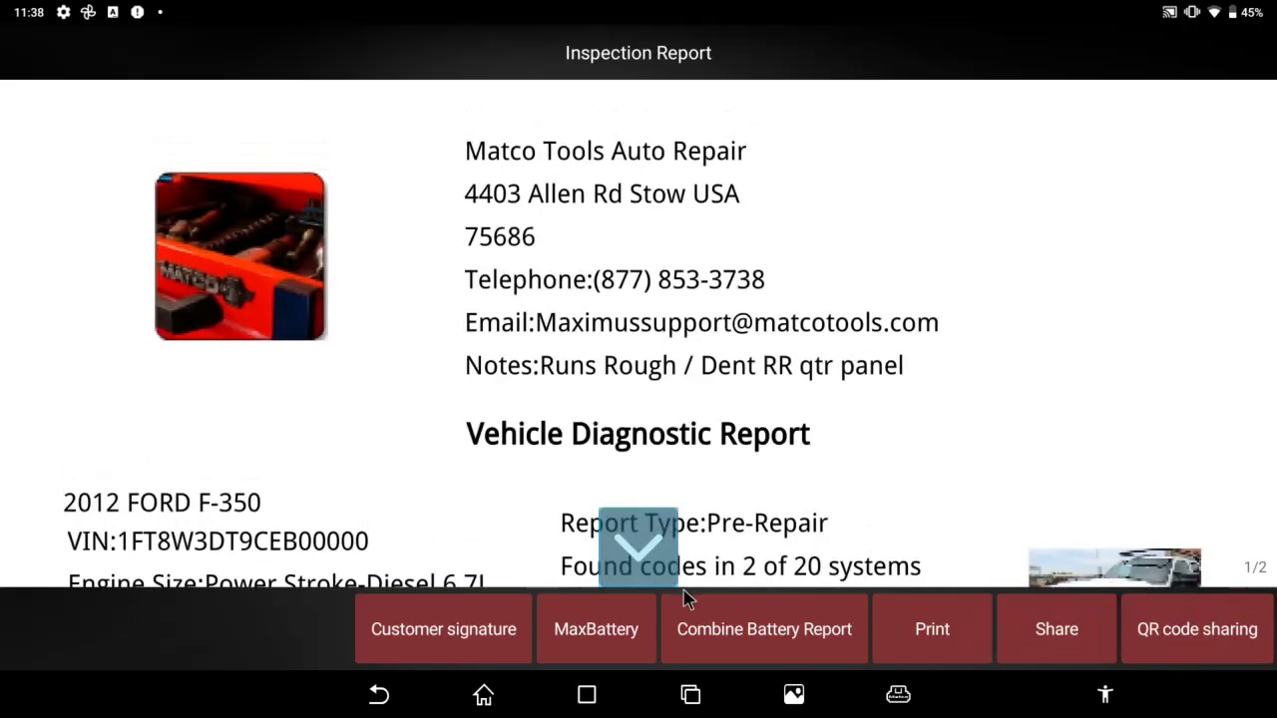
- Merge BatteryTest2022081413331524.pdf into the saved pre-repair health report and look through the combined report
left_click(720, 641)
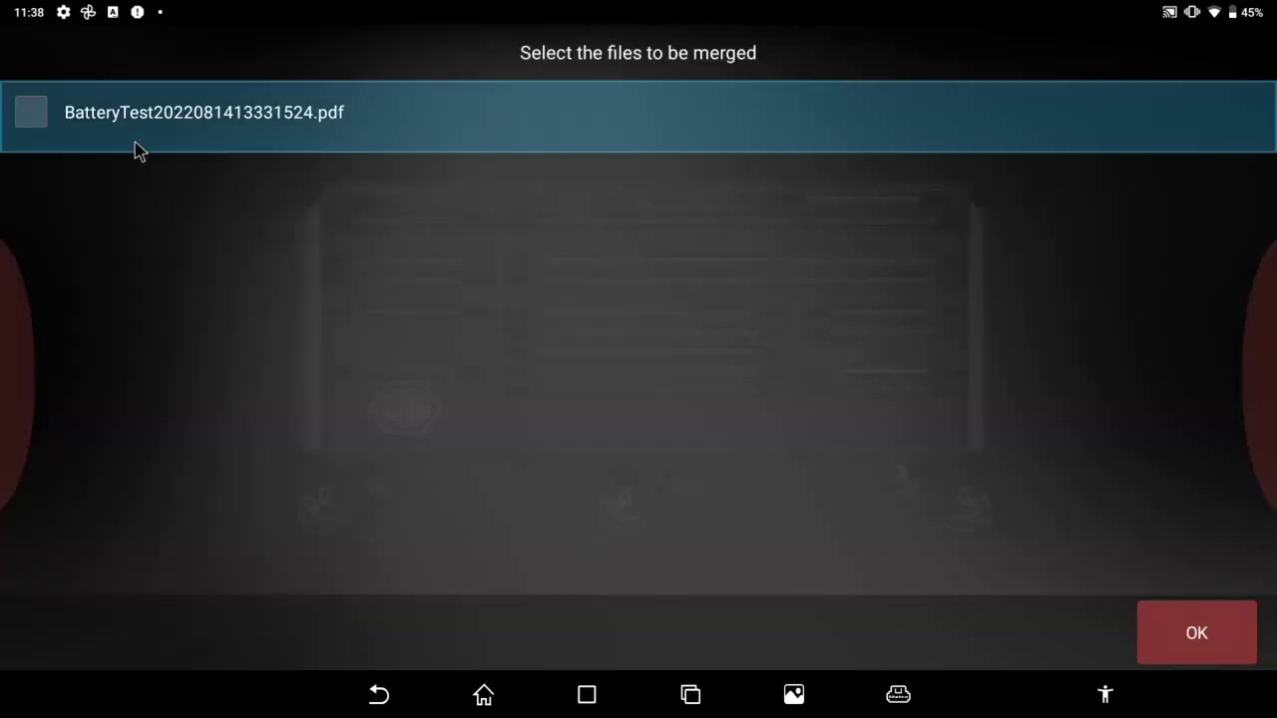
left_click(30, 112)
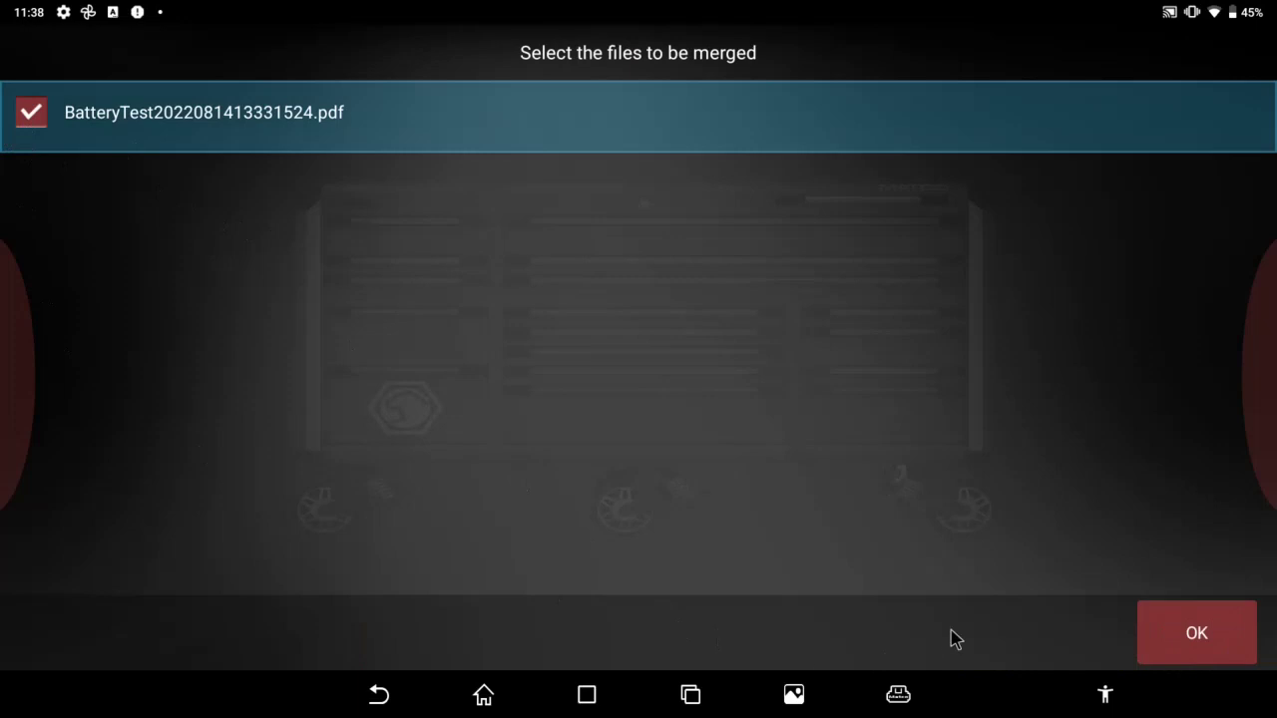
left_click(1214, 644)
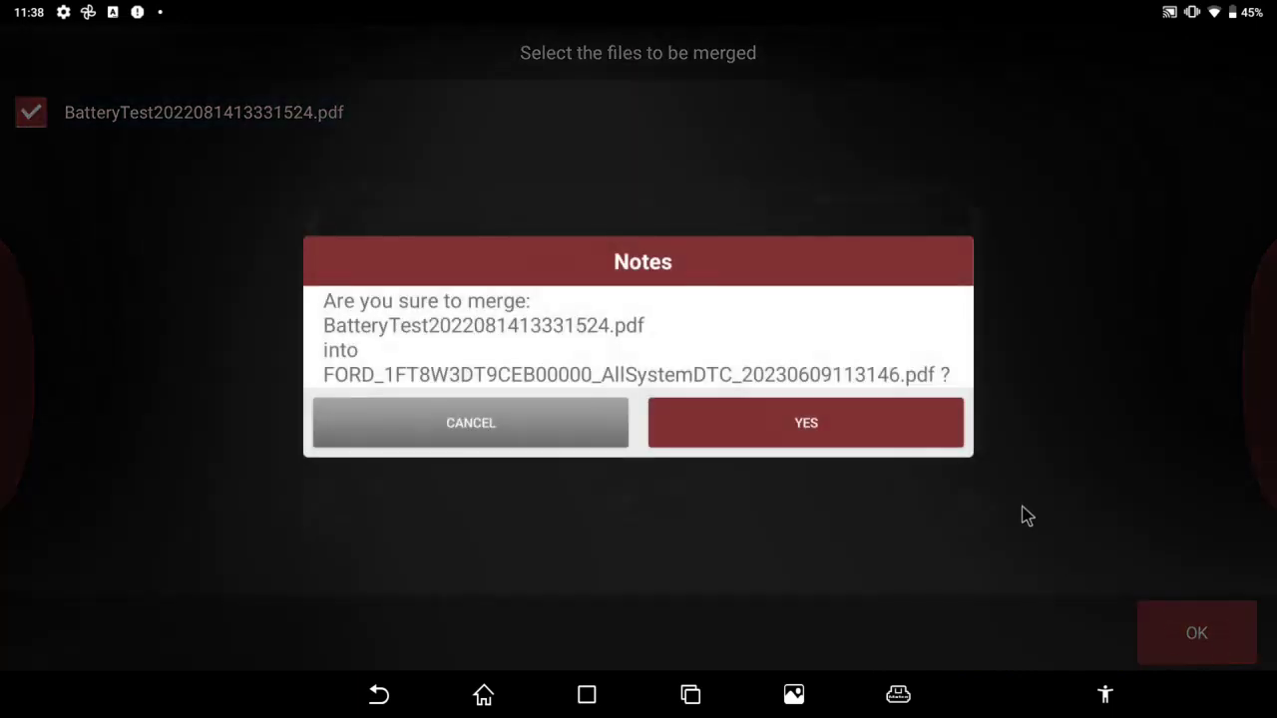
left_click(835, 427)
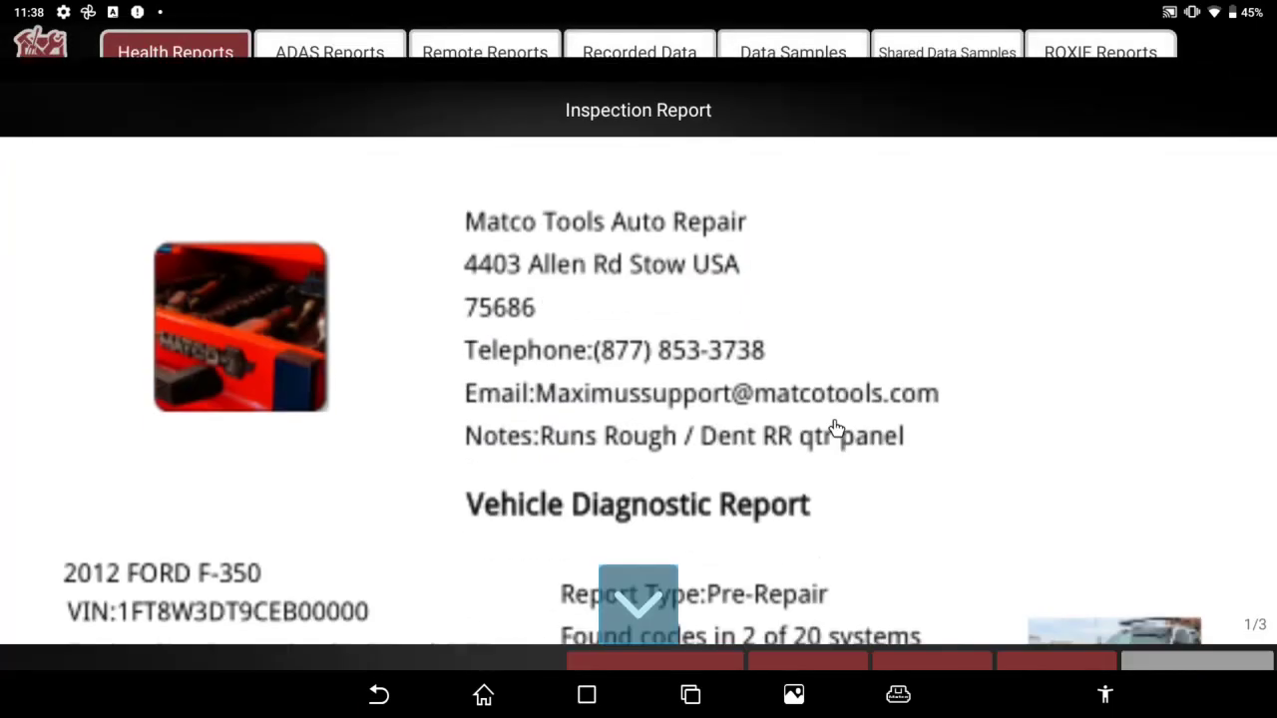
scroll(956, 437, "down", 10)
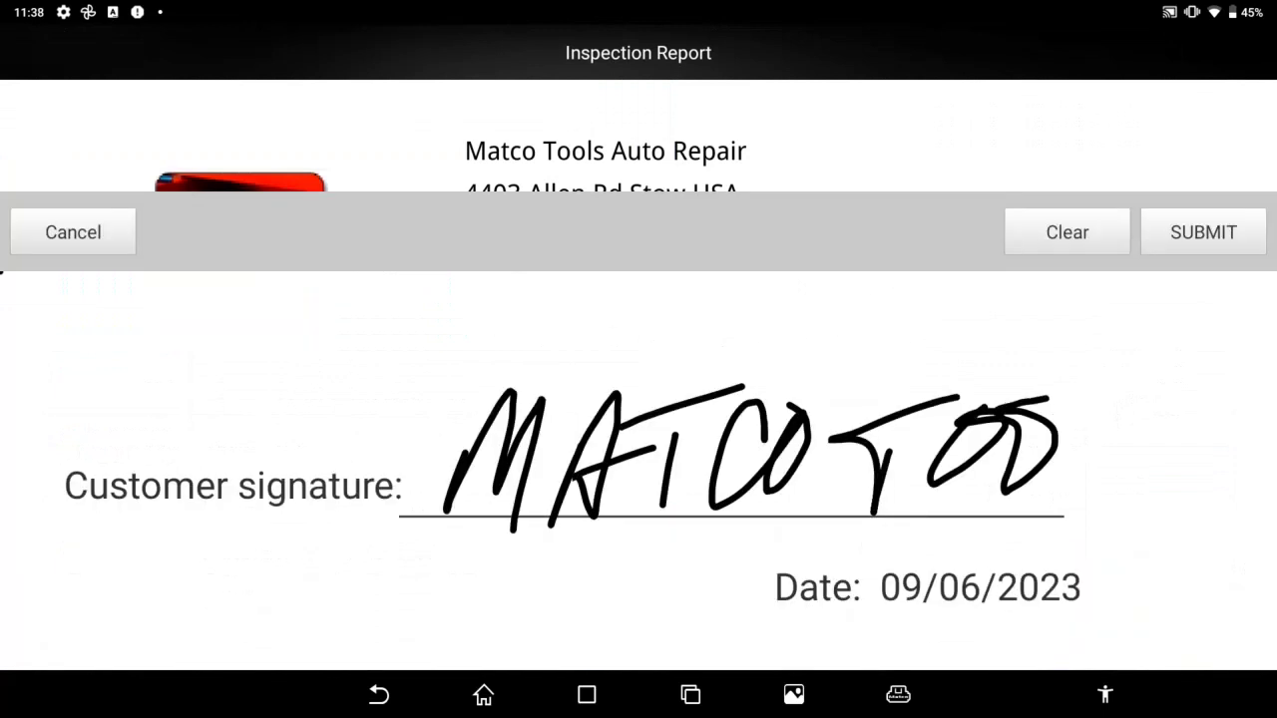
- Finish handwriting the MATCO TOOLS customer signature on the inspection report and submit it
left_click_drag(1068, 397, 1114, 475)
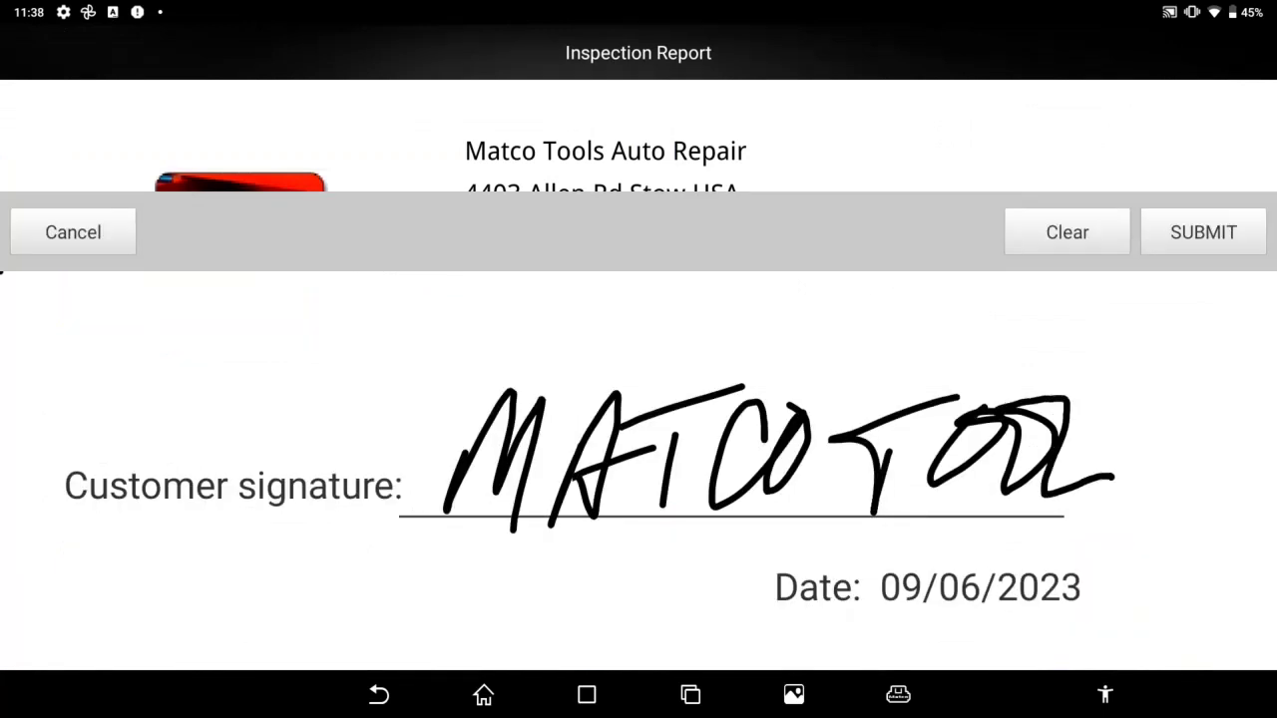
left_click_drag(1156, 398, 1123, 501)
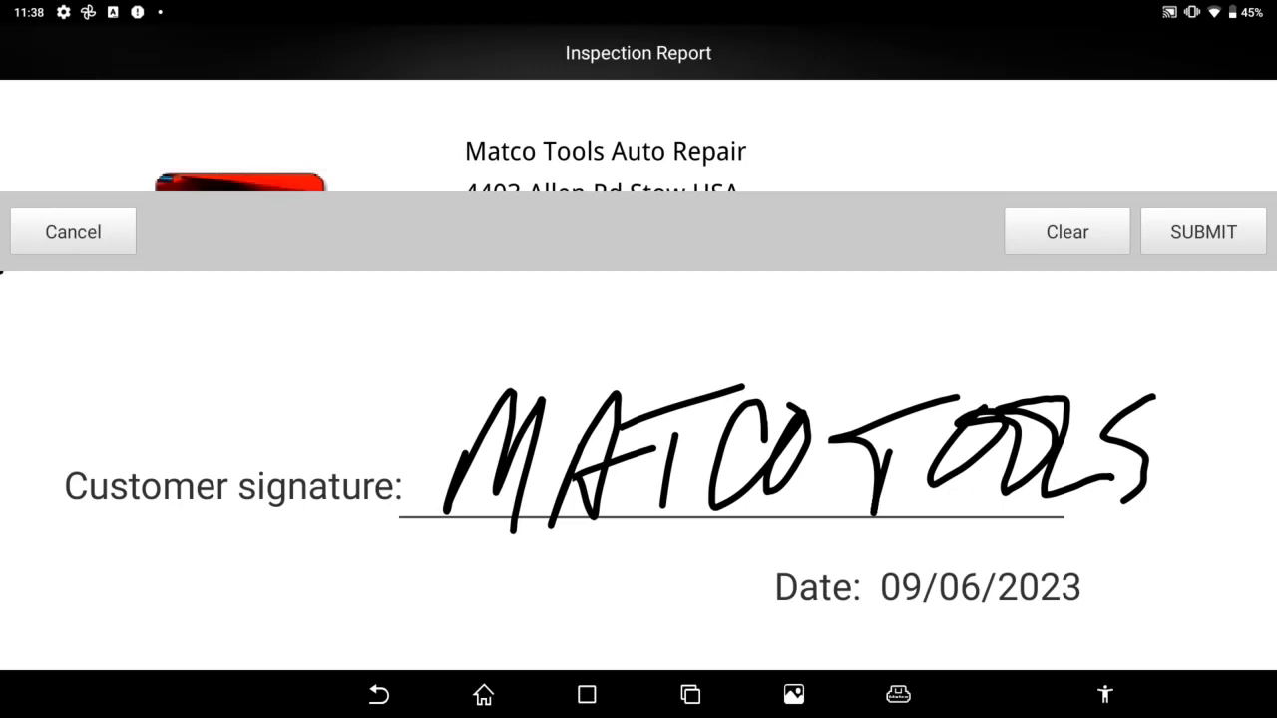
left_click(1150, 253)
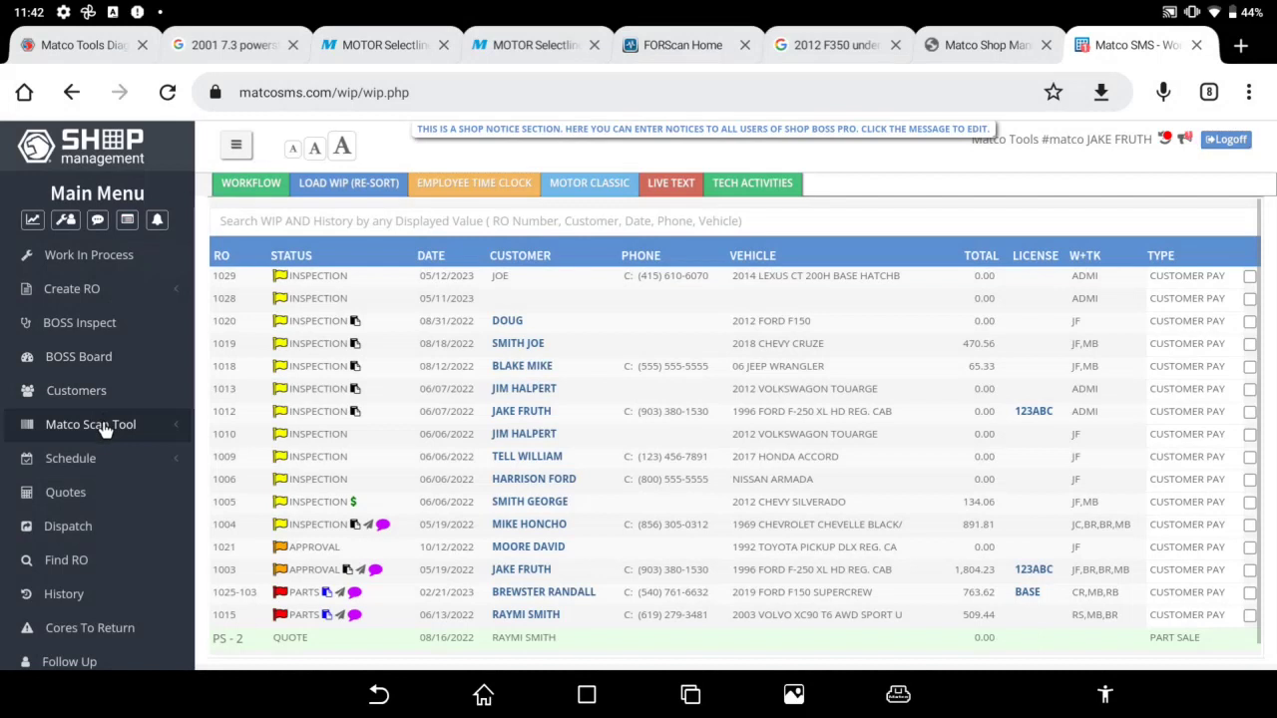
- In Matco Shop Management, open the scan tool dashboard and the repair order assignment for the F-350 report from 06/09/2023 09:33:39
left_click(104, 424)
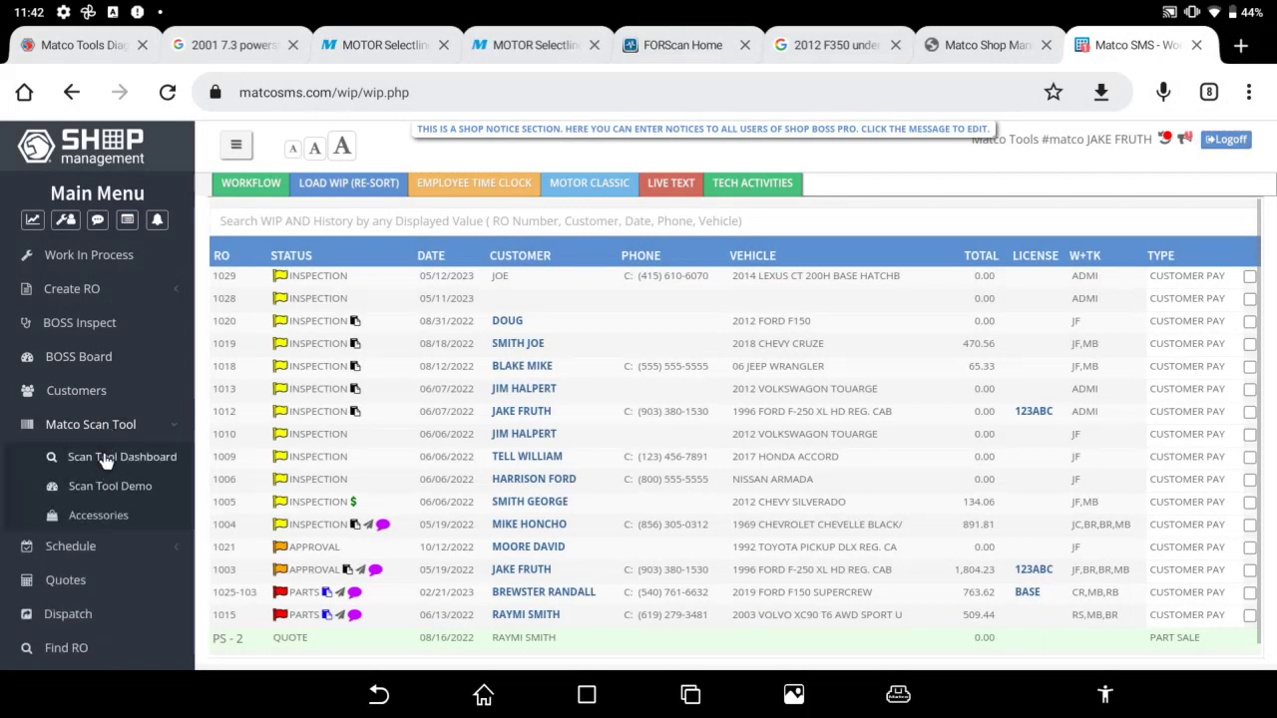
left_click(106, 458)
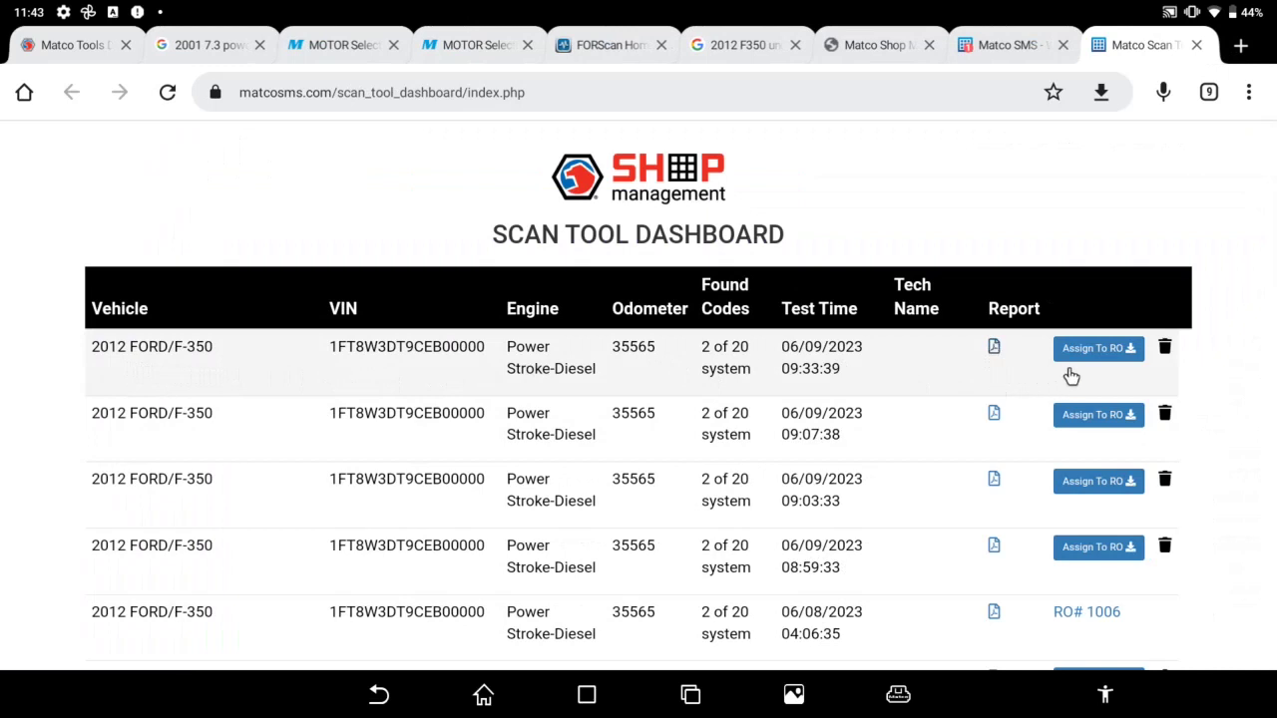
left_click(1103, 357)
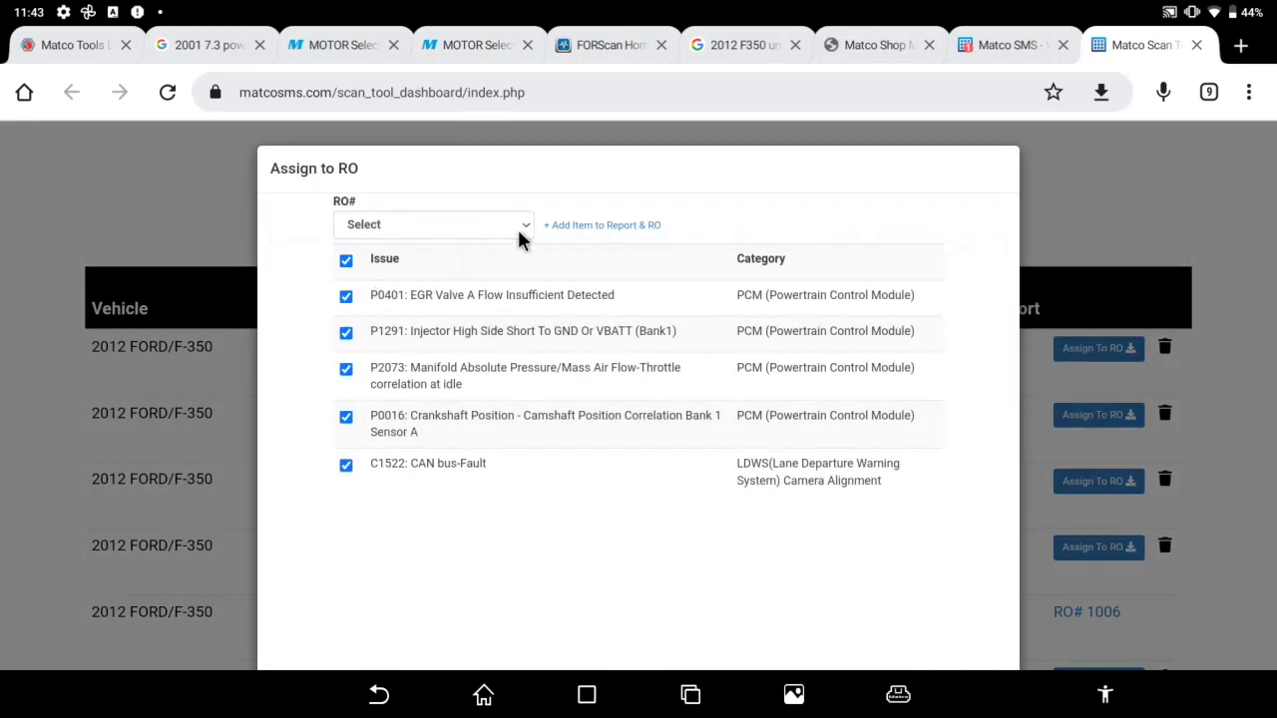
- Assign the report to the approval-stage 1996 Ford F-250 repair order with only issues P0401 and P0016 included
left_click(519, 240)
left_click(346, 261)
left_click(346, 296)
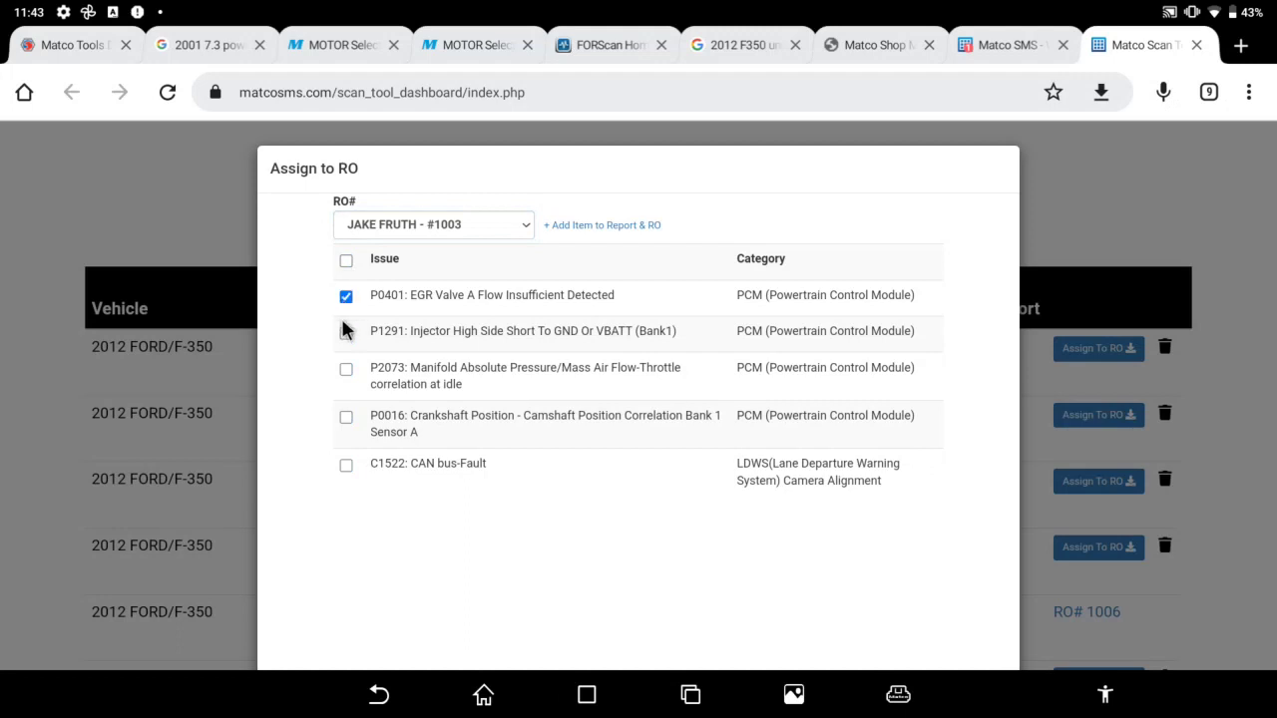
left_click(346, 419)
scroll(487, 506, "down", 1)
left_click(926, 618)
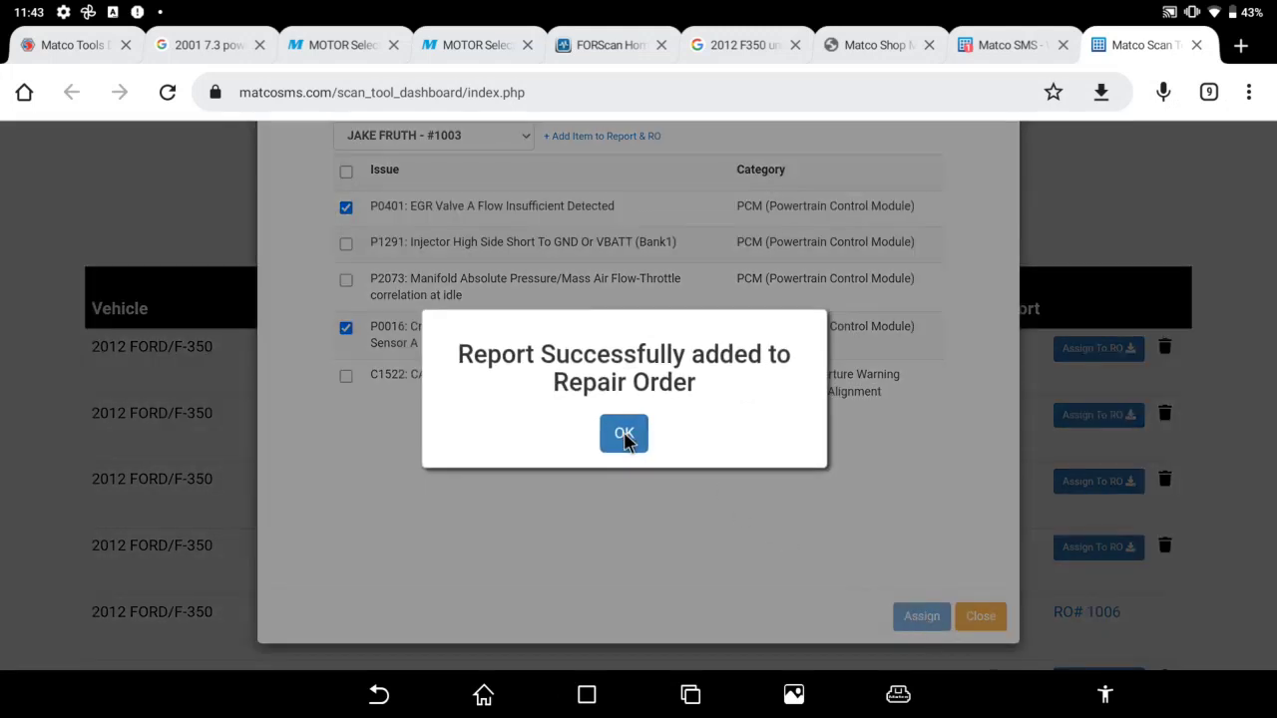
left_click(624, 435)
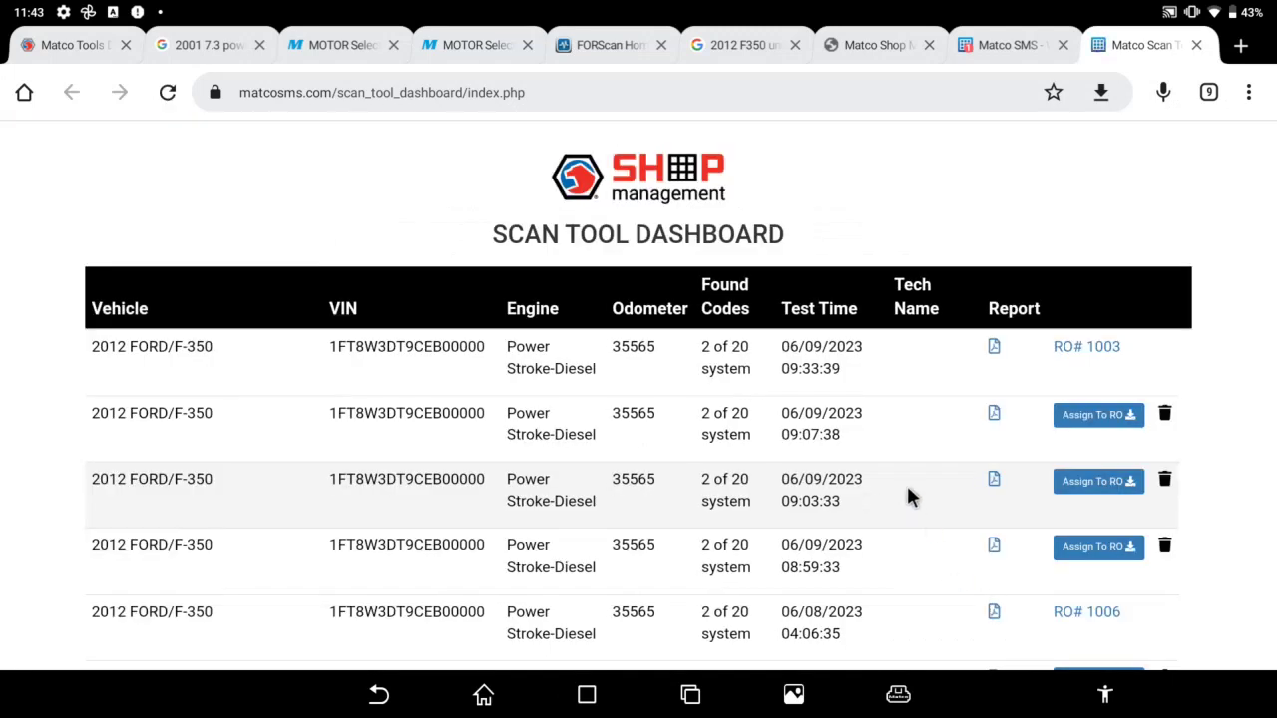
- Open the approval-stage 1996 Ford F-250 repair order from work in process and review its vehicle issues down to the last one
left_click(994, 46)
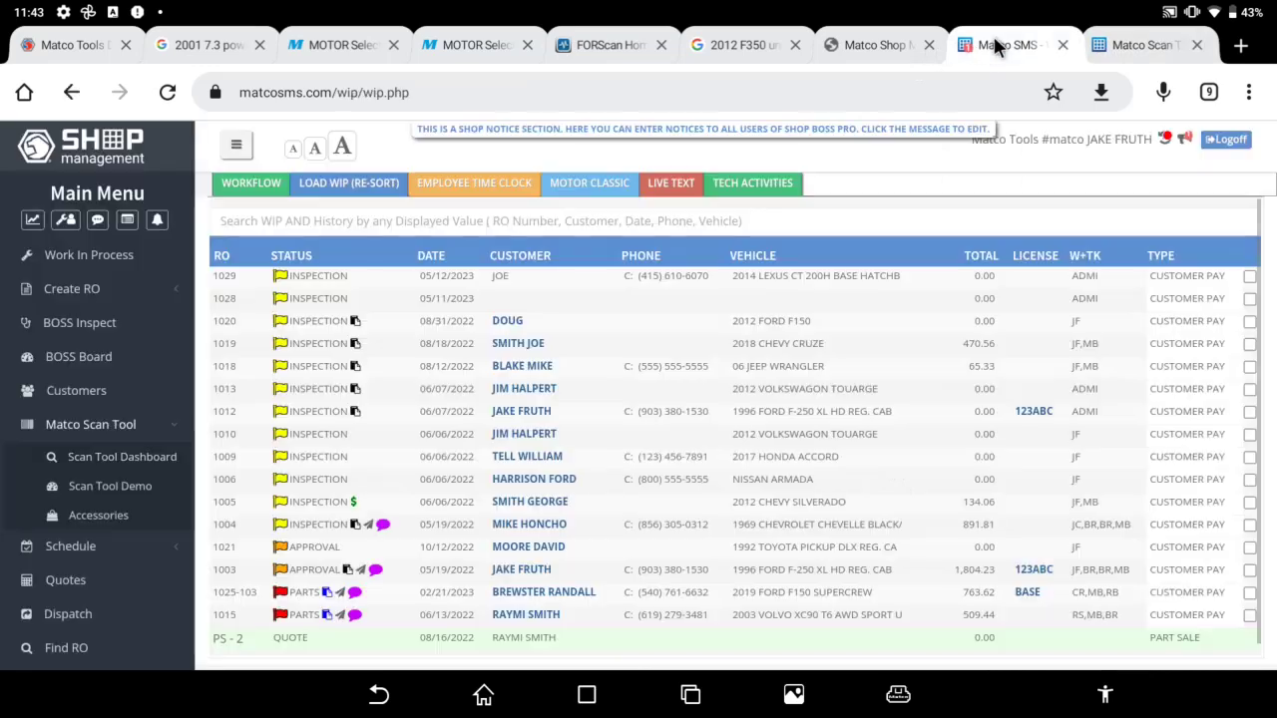
left_click(343, 147)
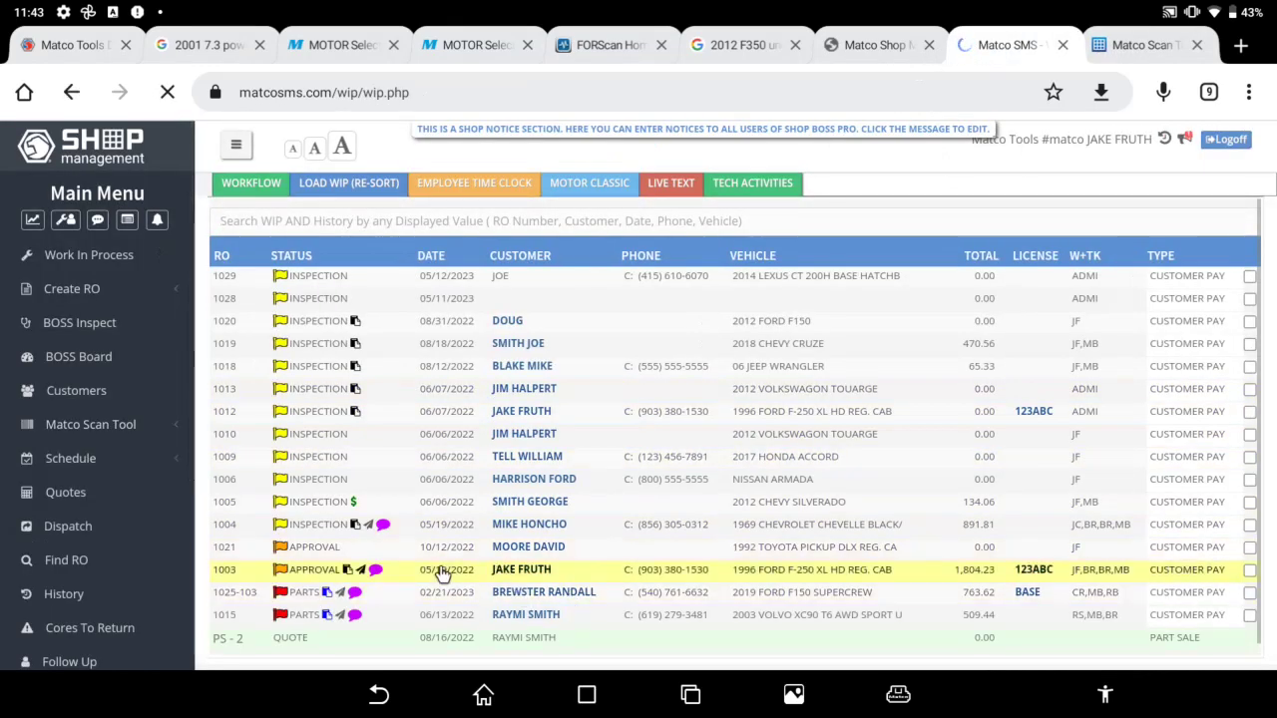
left_click(444, 571)
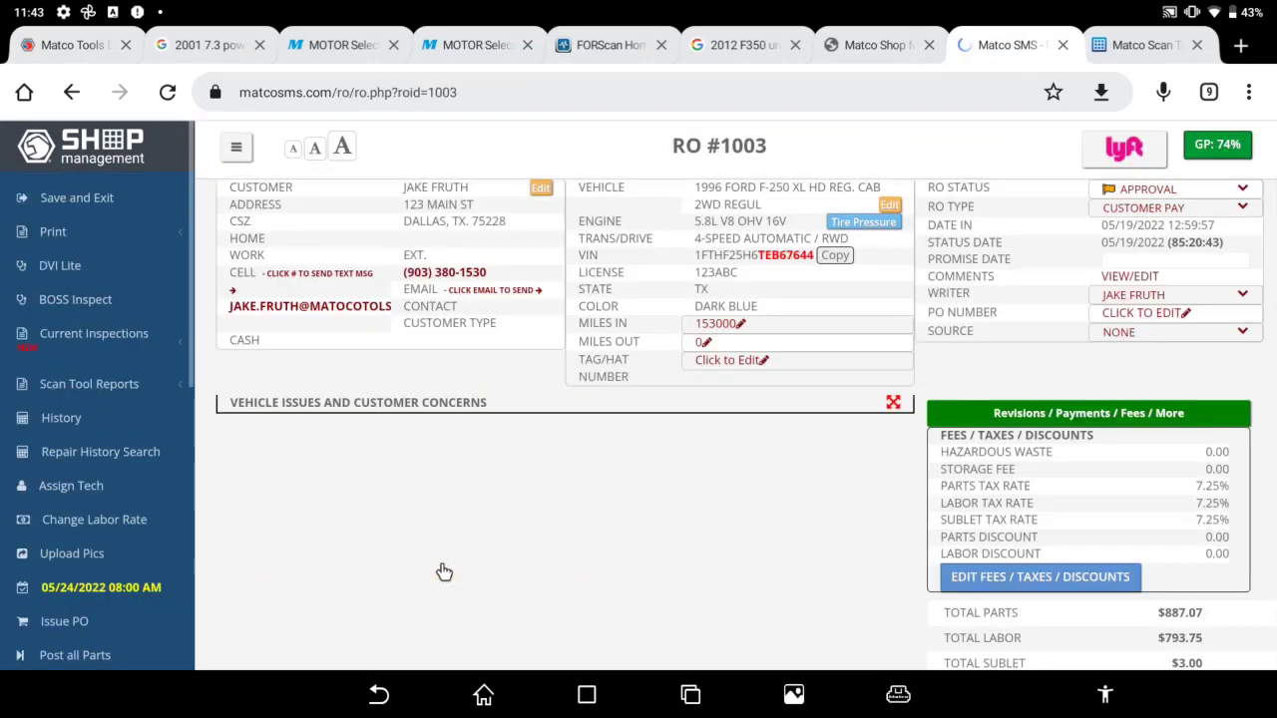
scroll(689, 489, "down", 2)
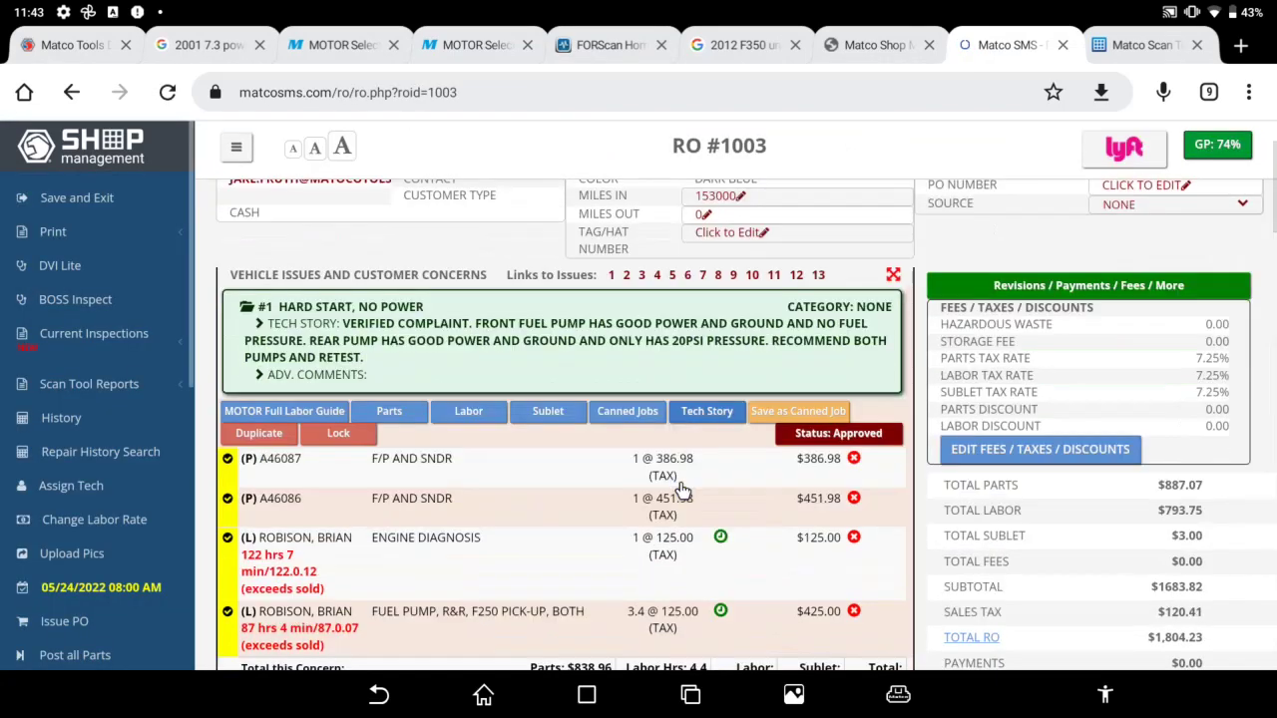
scroll(682, 489, "down", 15)
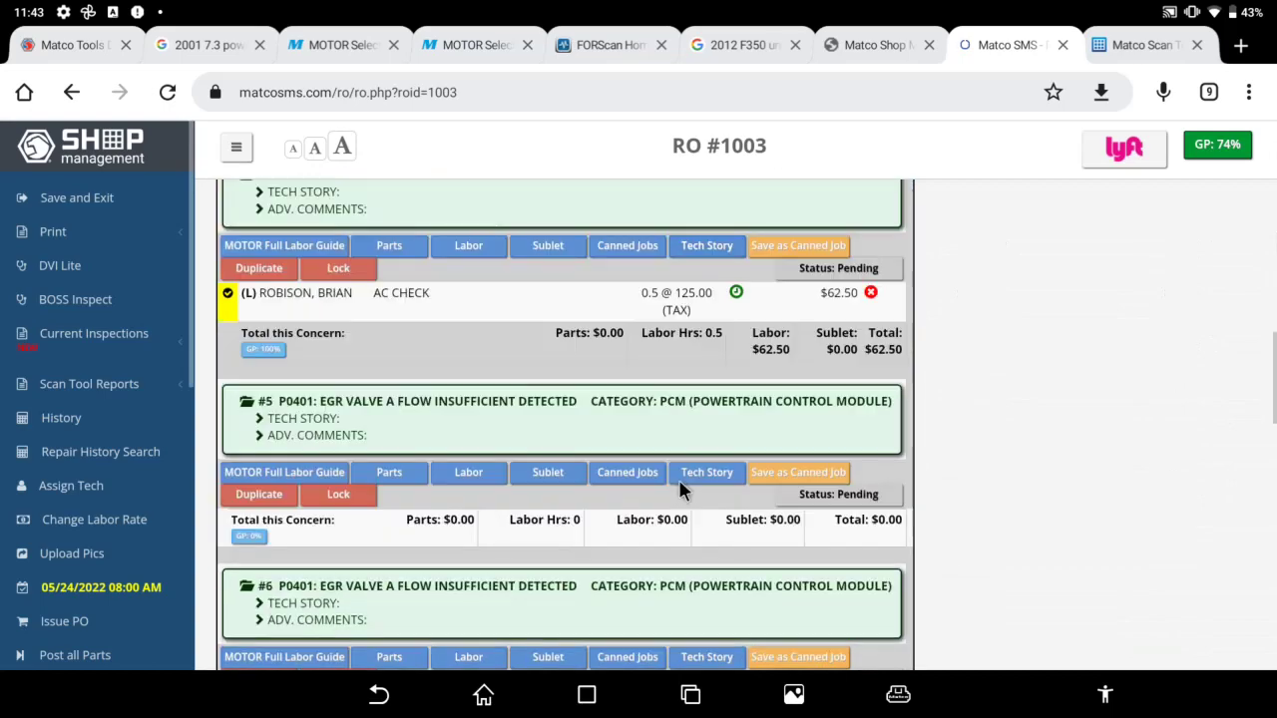
scroll(682, 489, "down", 15)
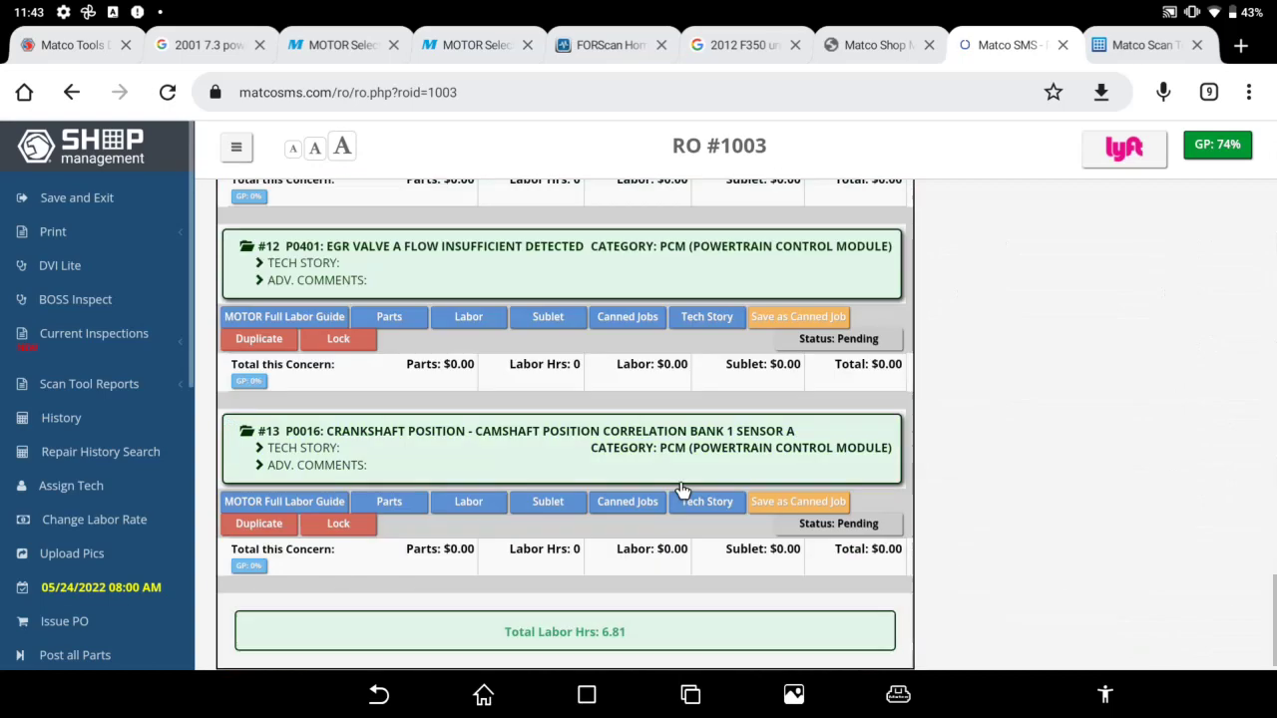